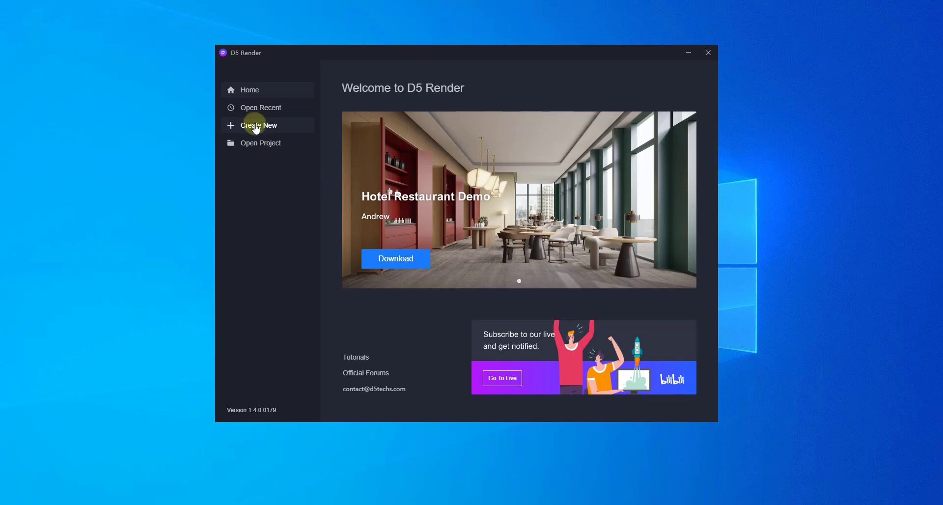
Create a new project from the "House by …" SketchUp model in the Model folder on the USB drive
click(255, 127)
scroll(358, 187, down, 8)
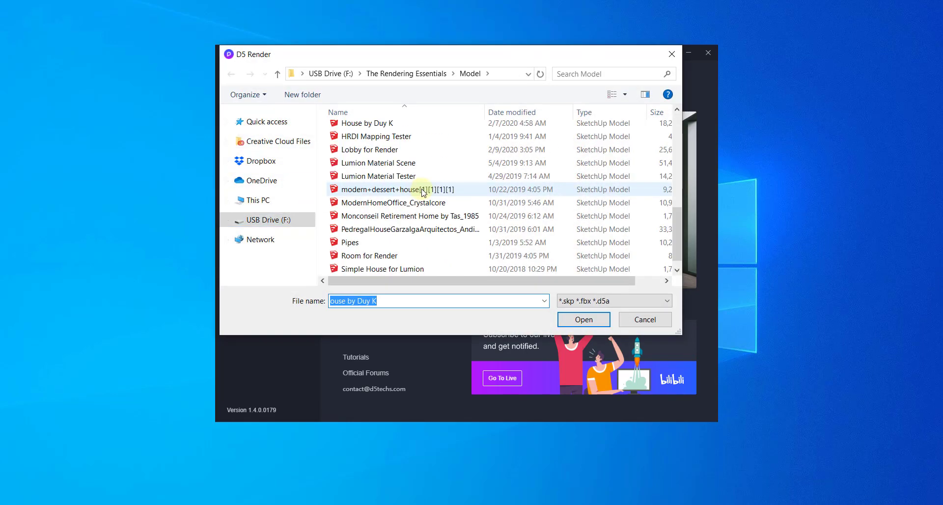
double_click(370, 126)
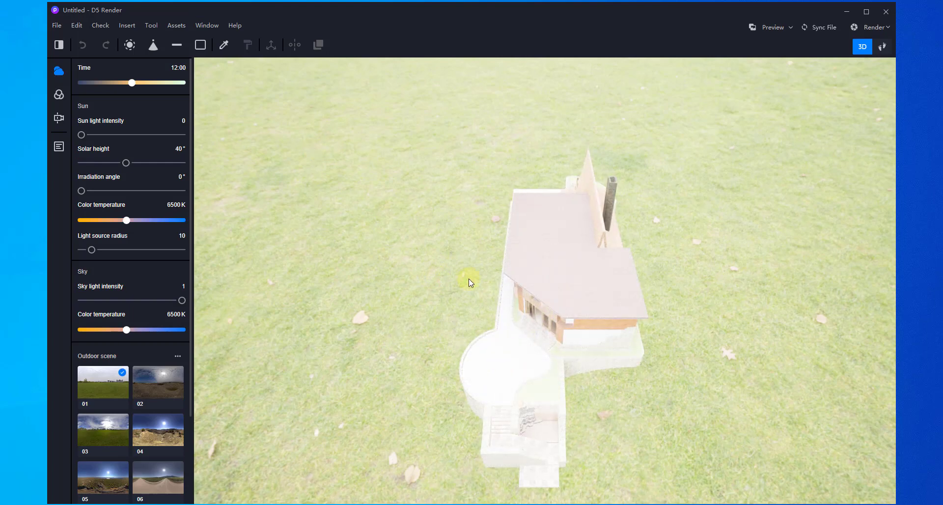
Frame the A-frame house from its front corner and save this camera view as a new scene
right_drag(471, 282, 401, 295)
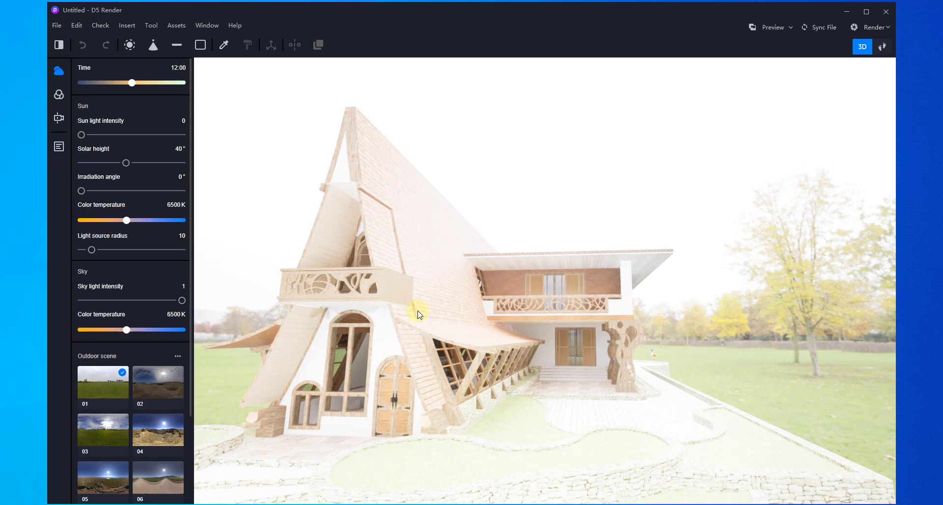
right_drag(547, 338, 432, 353)
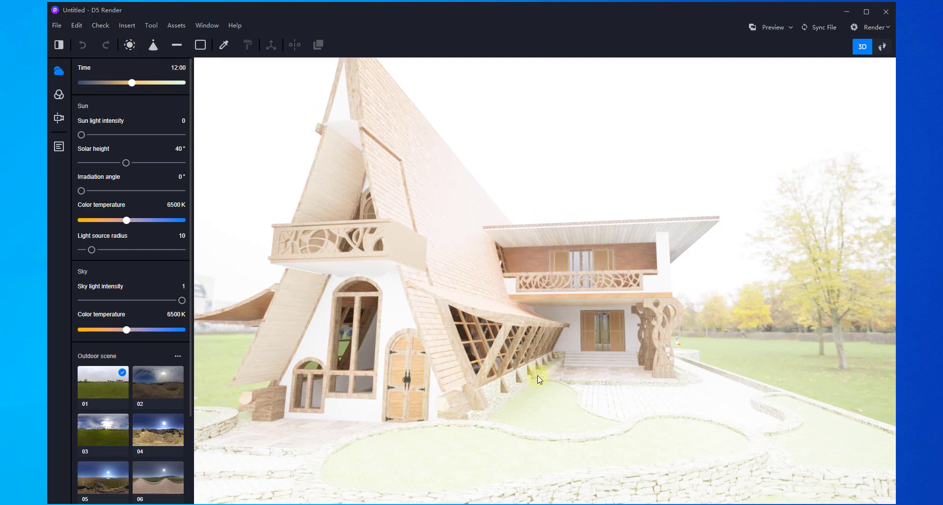
scroll(529, 372, up, 1)
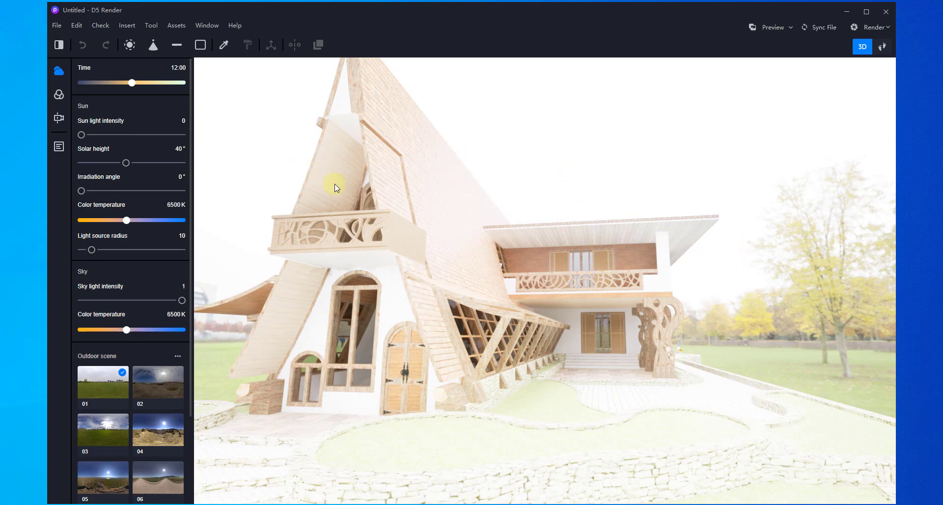
click(57, 95)
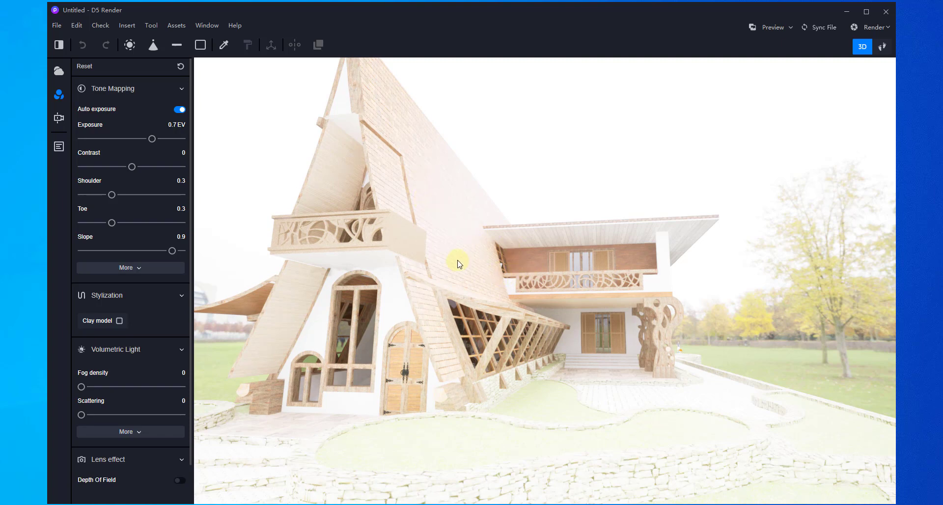
scroll(455, 261, down, 2)
middle_drag(378, 145, 415, 200)
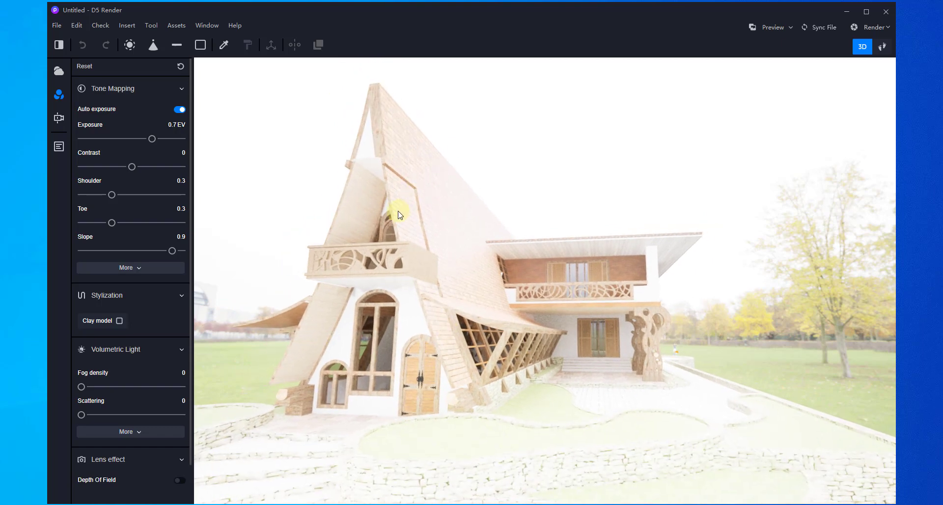
scroll(370, 219, up, 2)
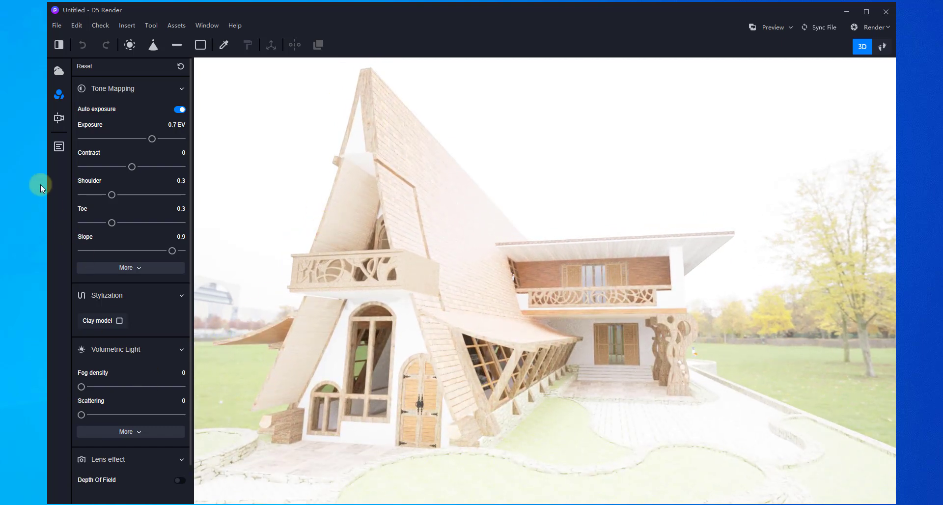
click(59, 147)
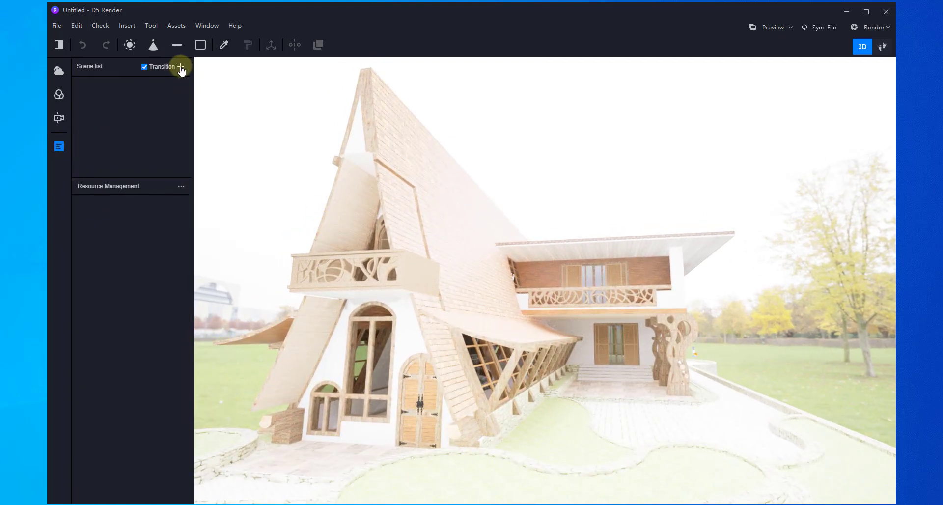
click(181, 68)
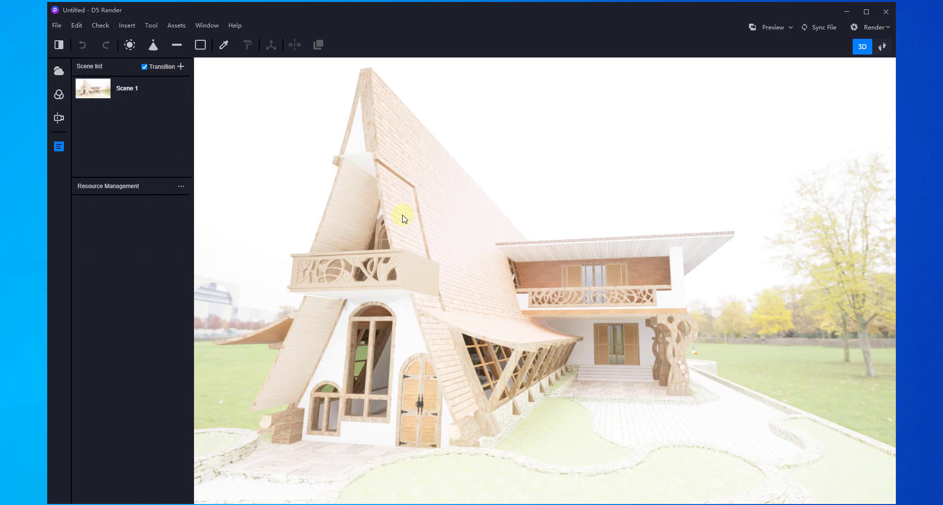
Orbit away from the saved view and return to it by recalling Scene 1
right_drag(400, 215, 665, 219)
click(145, 88)
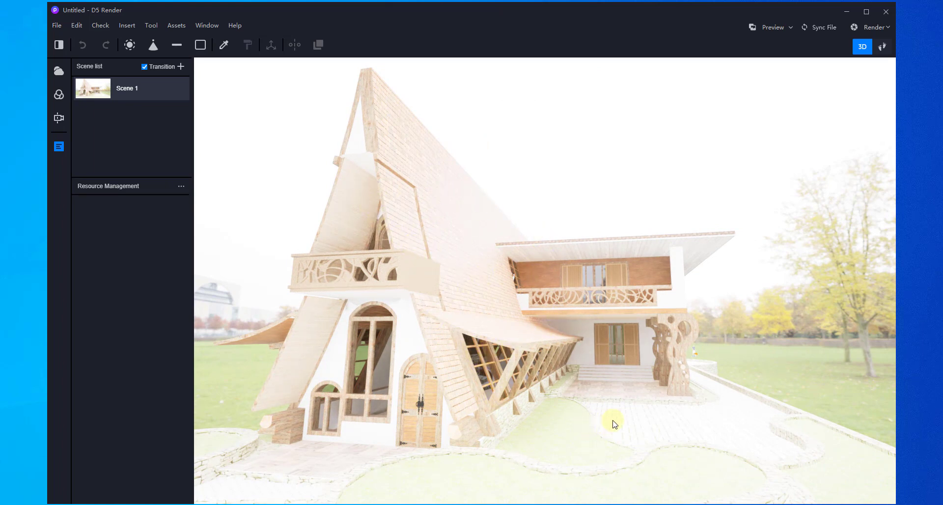
scroll(570, 420, up, 1)
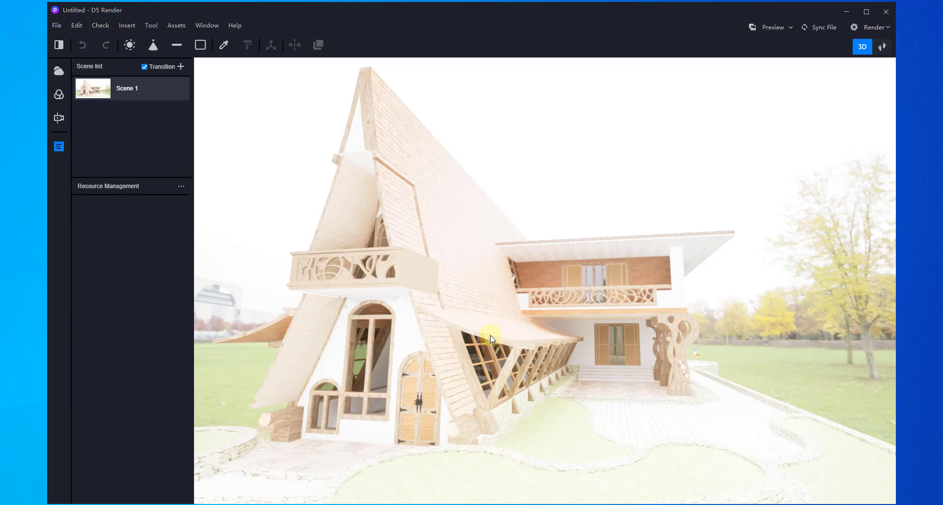
Turn off auto exposure with the exposure set to 0.58 EV, and maximise the program window
click(59, 96)
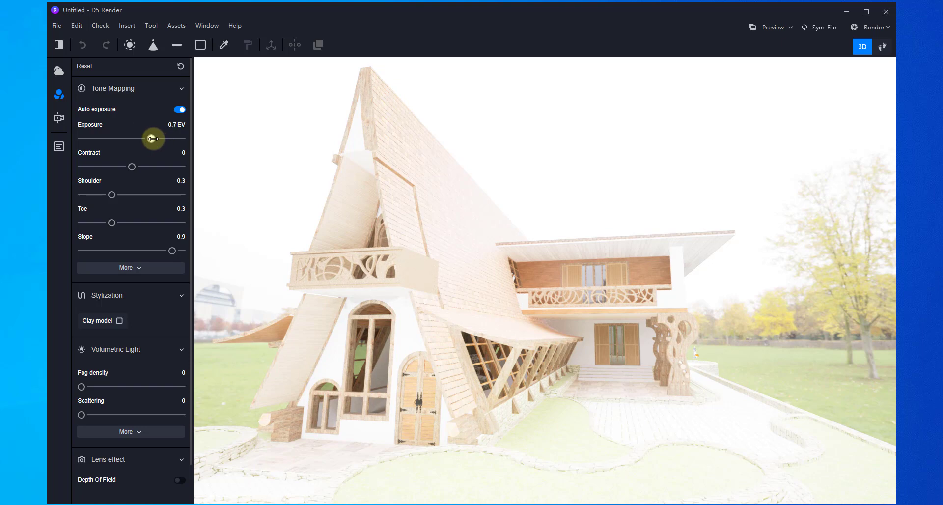
drag(153, 138, 141, 145)
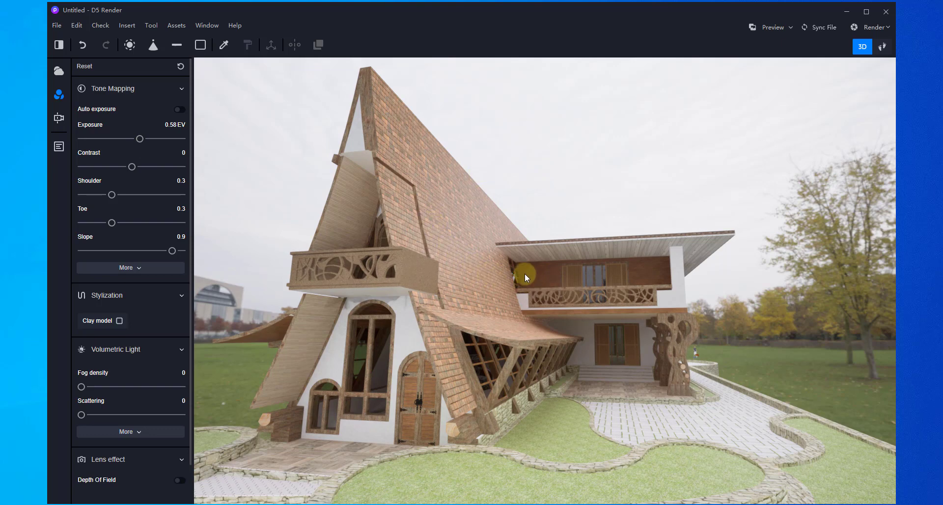
click(867, 11)
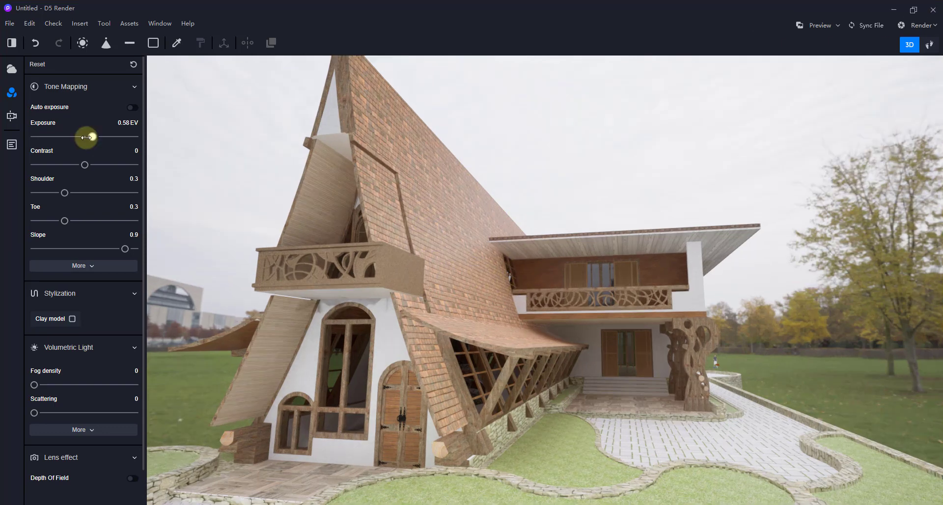
Set the tone mapping contrast to 0.3, the slope to 0.76 and the exposure to 0.53 EV
mouse_move(84, 166)
mouse_down()
mouse_move(93, 164)
mouse_move(52, 165)
mouse_move(99, 163)
mouse_up()
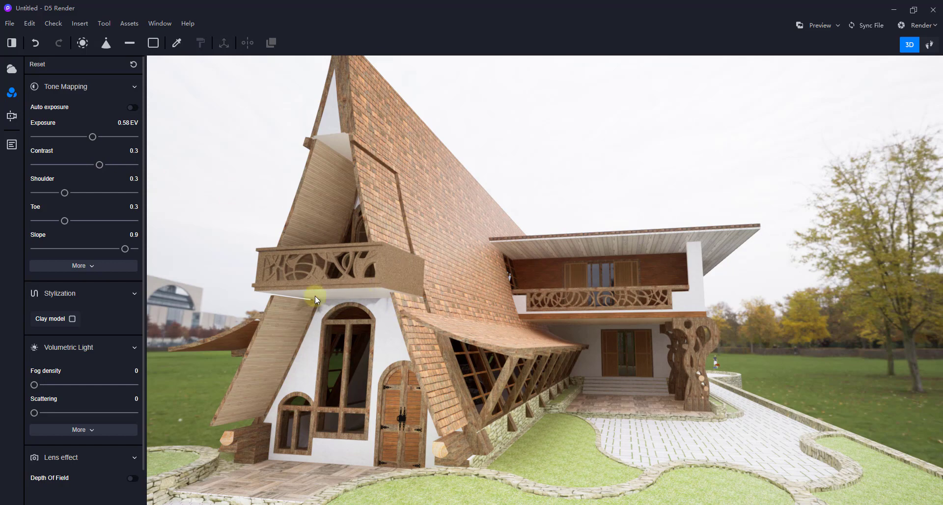
mouse_move(125, 250)
mouse_down()
mouse_move(93, 249)
mouse_move(109, 251)
mouse_up()
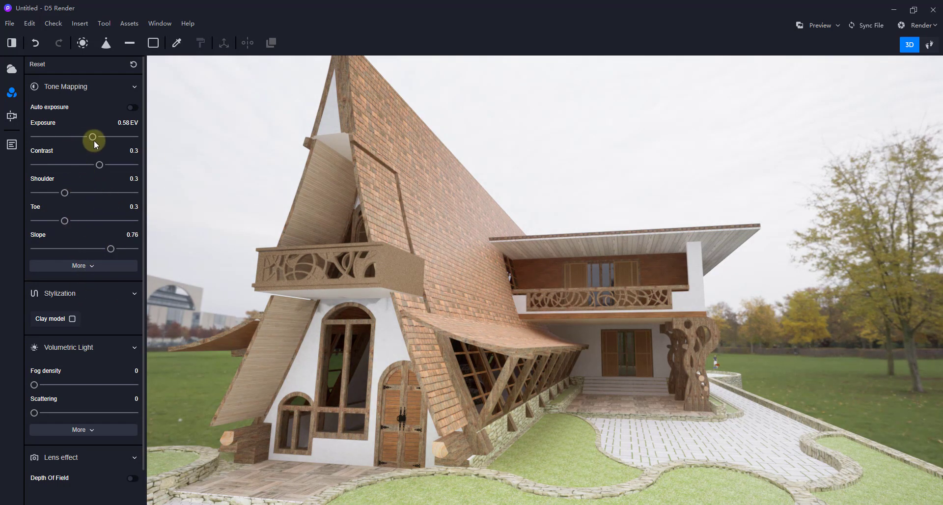
drag(93, 135, 87, 136)
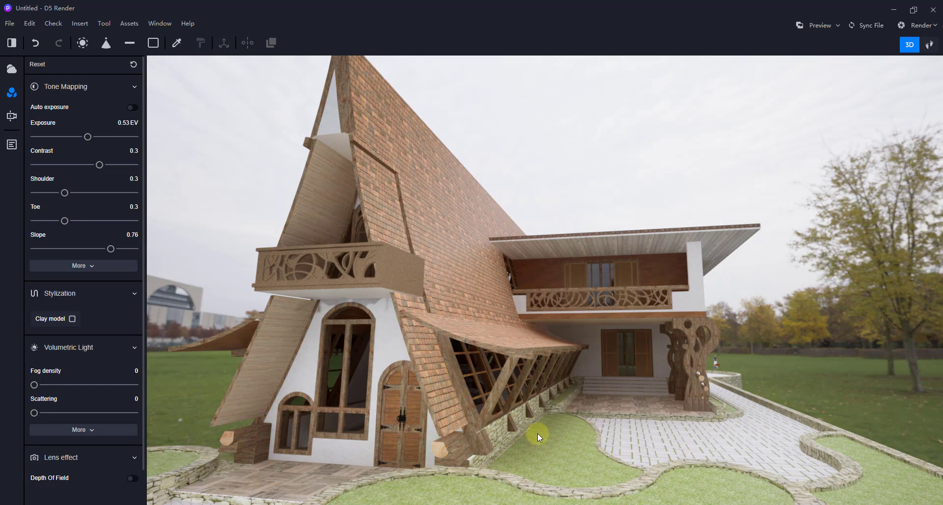
Pull the camera back slightly to show more of the garden and update Scene 1 with the current view
scroll(486, 292, down, 3)
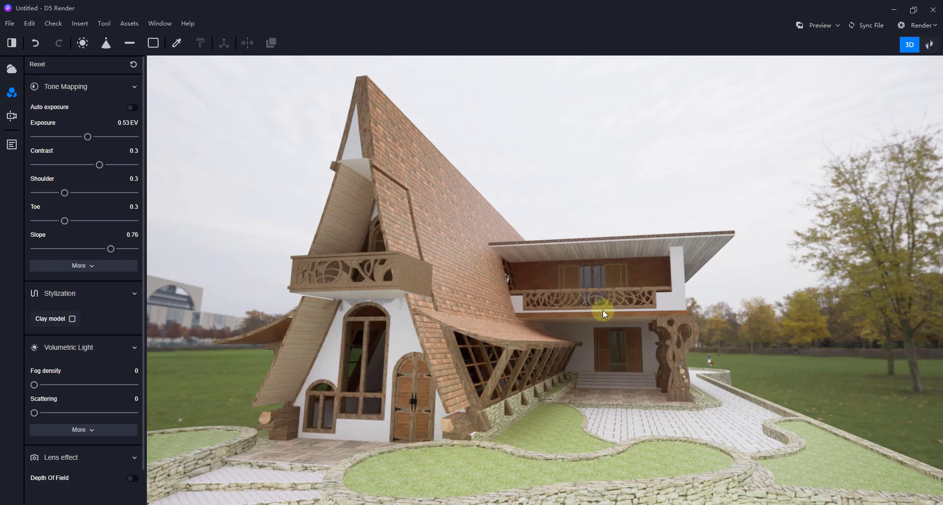
click(12, 144)
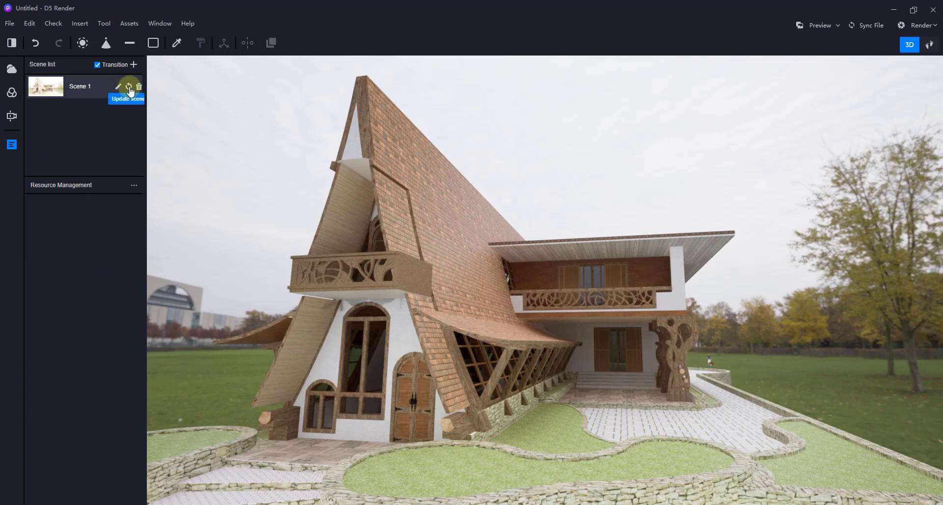
click(129, 87)
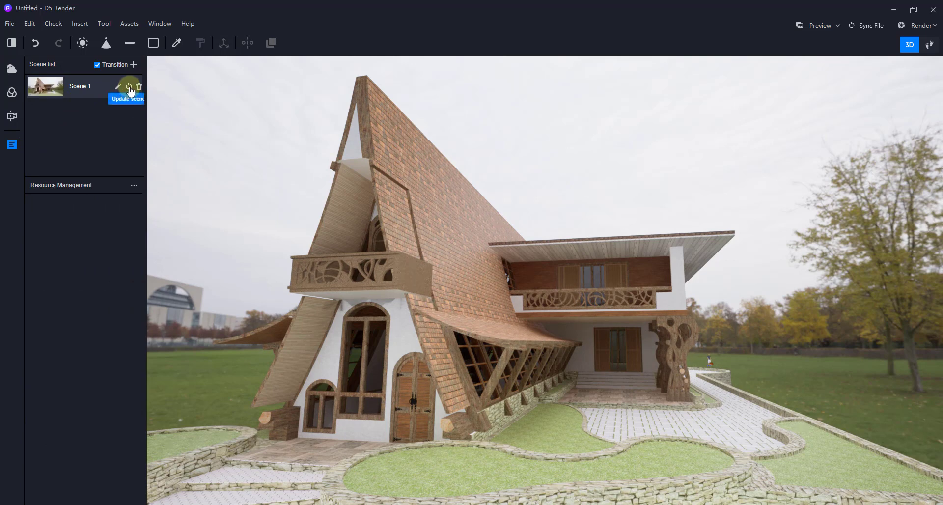
Set the sun light intensity to 0.55 and the environment's time of day to 09:45
click(11, 91)
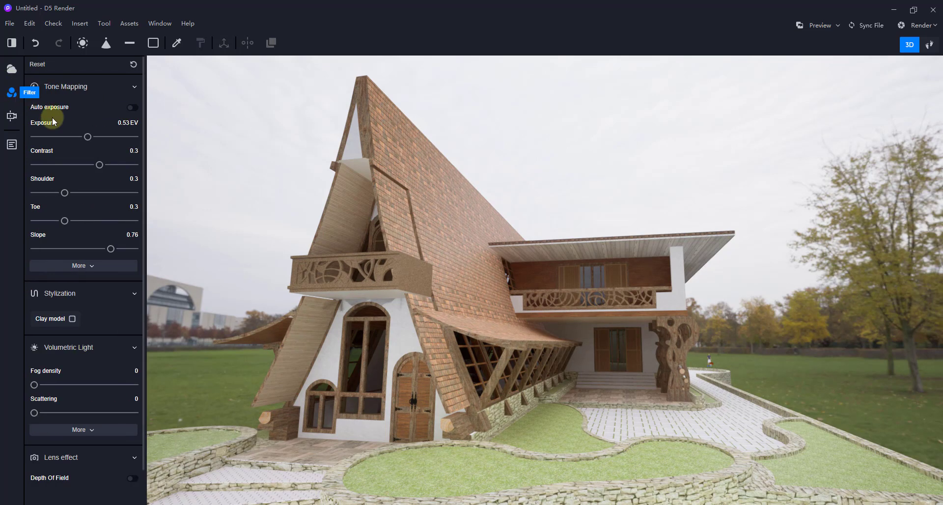
click(11, 73)
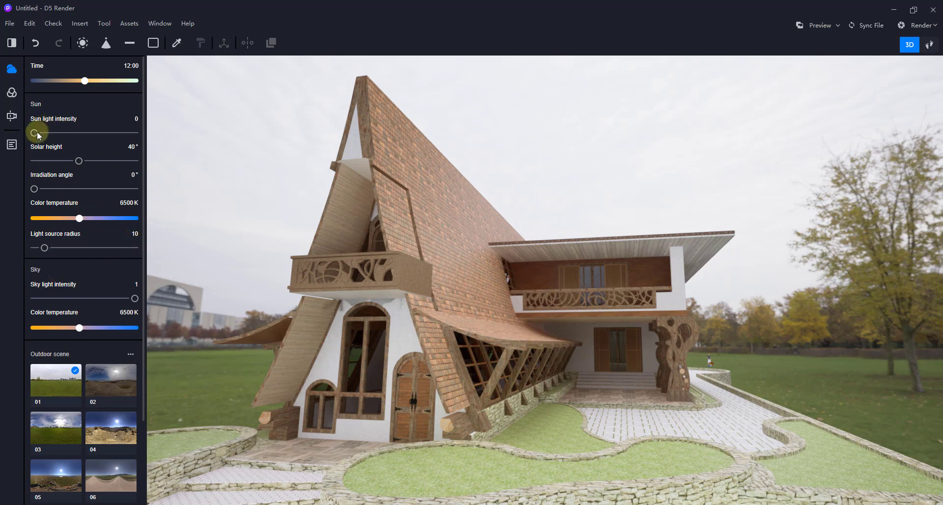
drag(34, 133, 89, 146)
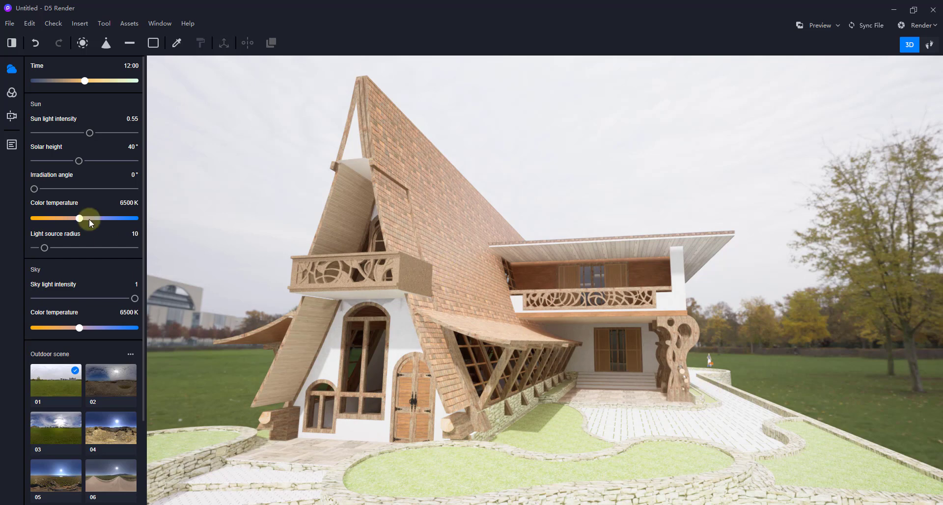
drag(79, 161, 79, 161)
mouse_move(84, 81)
mouse_down()
mouse_move(92, 81)
mouse_move(75, 81)
mouse_up()
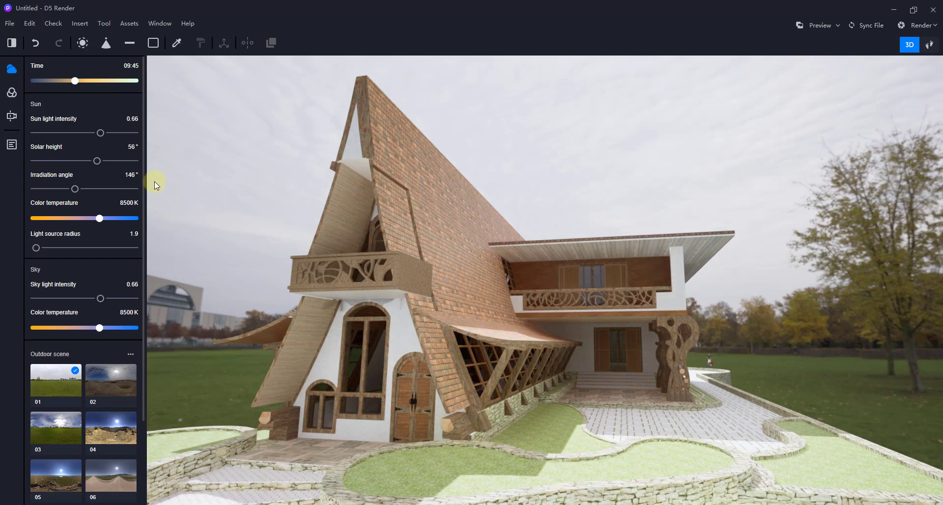
Try a solar height of 44° and sun light intensities of 0.64 and 0.1
mouse_move(97, 161)
mouse_down()
mouse_move(83, 159)
mouse_move(94, 157)
mouse_move(72, 185)
mouse_move(81, 187)
mouse_move(69, 159)
mouse_move(140, 166)
mouse_move(65, 161)
mouse_move(84, 161)
mouse_up()
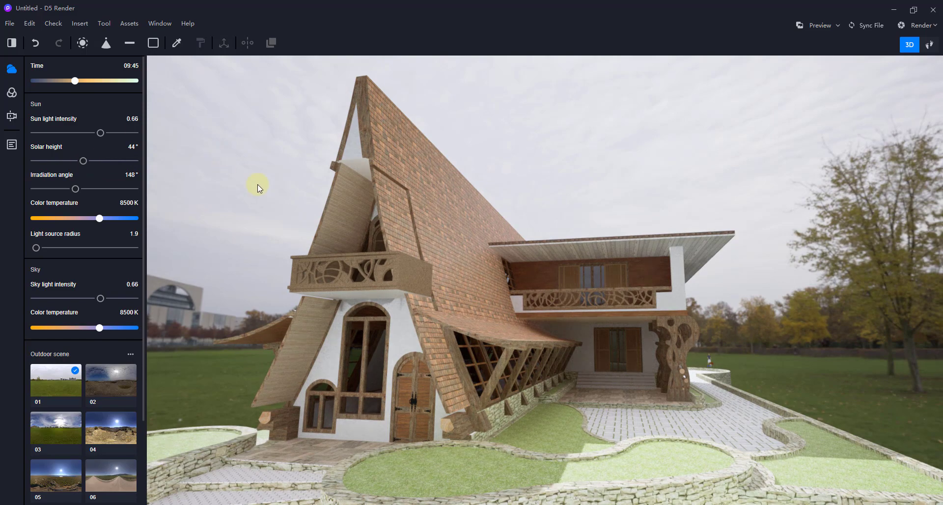
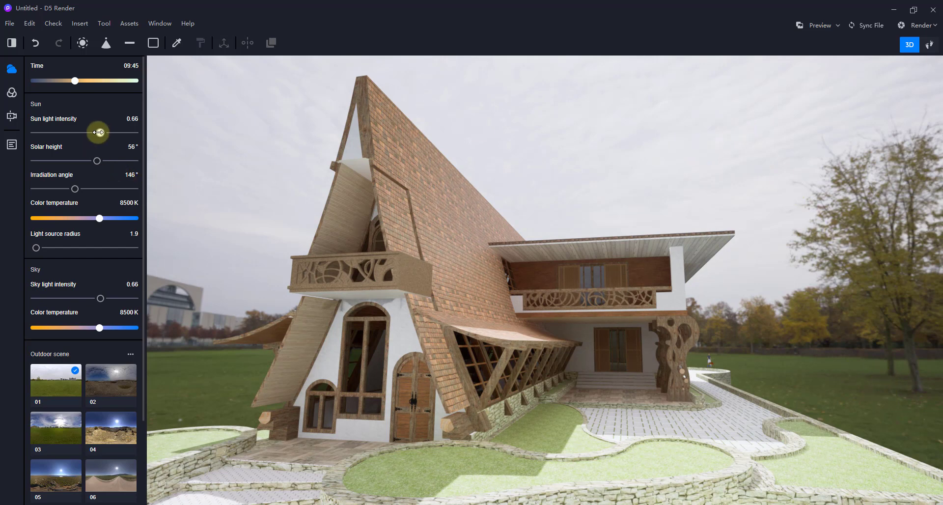
mouse_move(99, 132)
mouse_down()
mouse_move(43, 136)
mouse_move(99, 133)
mouse_up()
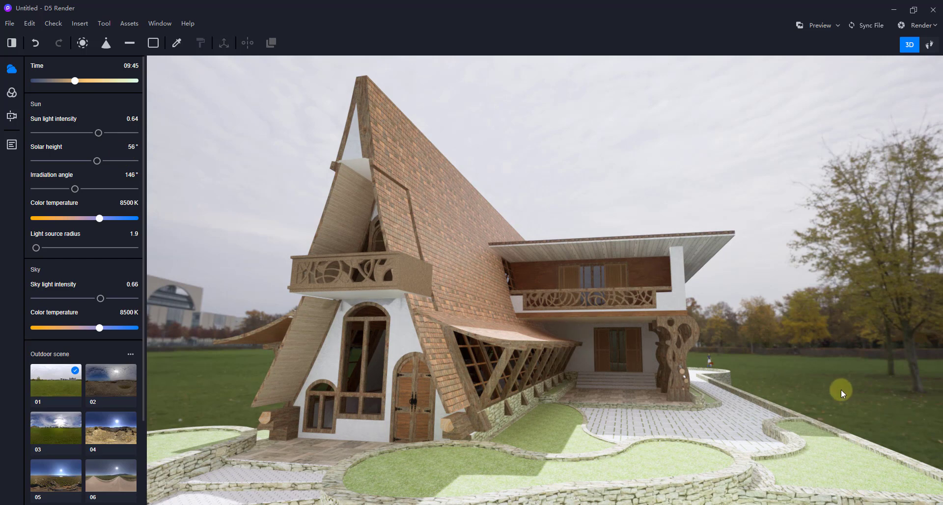
drag(97, 132, 45, 138)
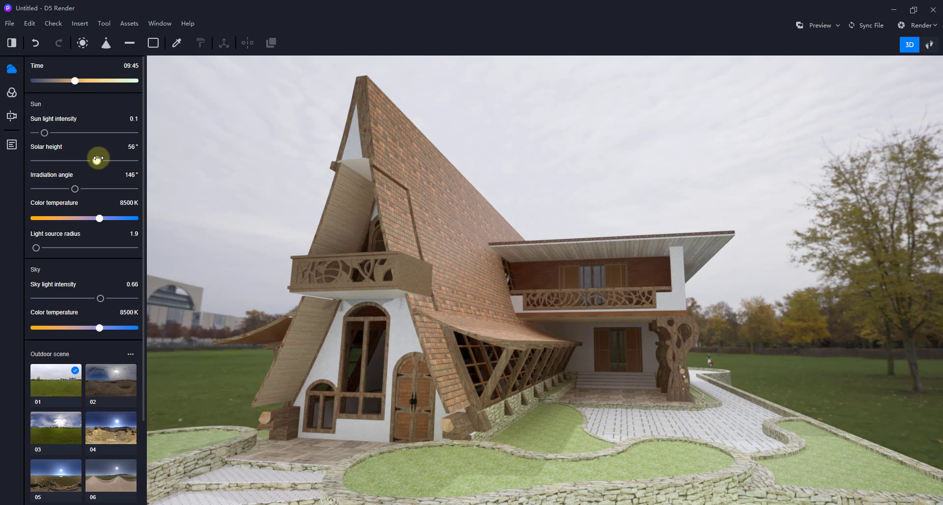
Set the solar height to 90° and the sun light intensity to 0.04
drag(97, 161, 141, 156)
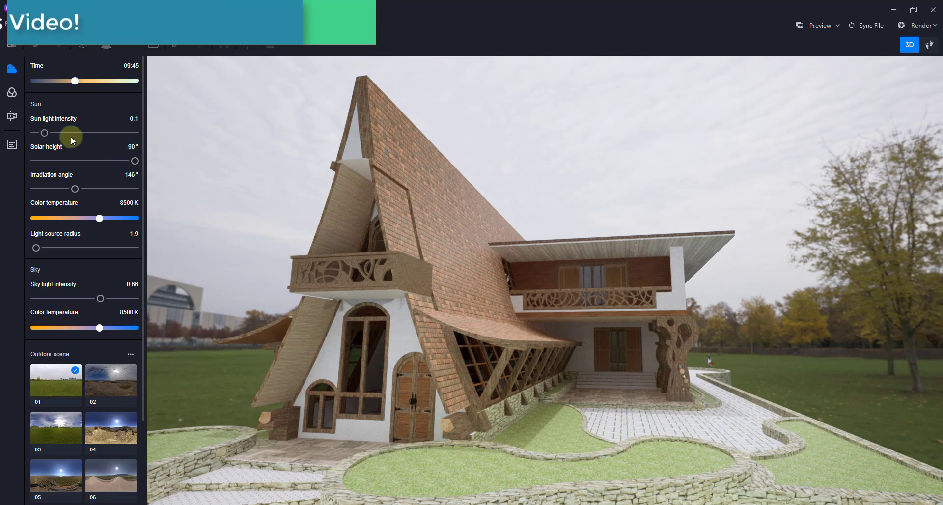
drag(69, 132, 36, 133)
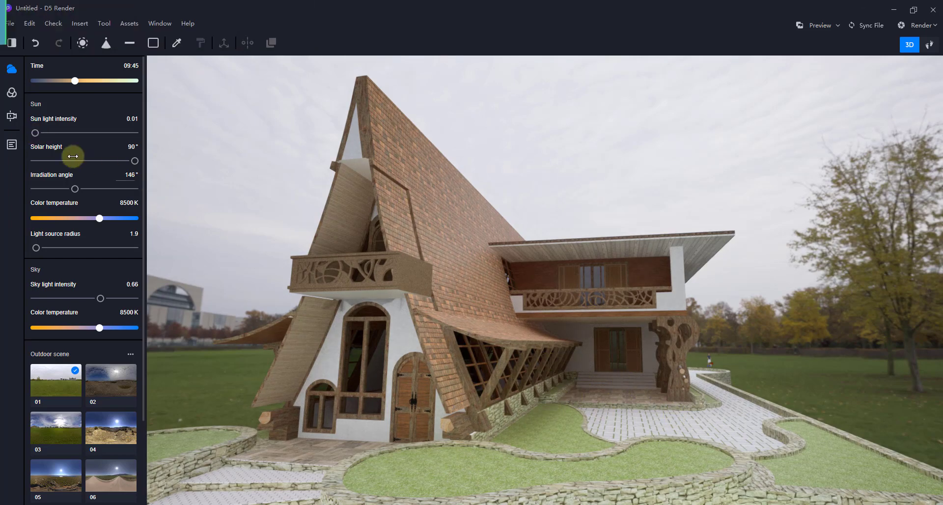
drag(35, 132, 37, 132)
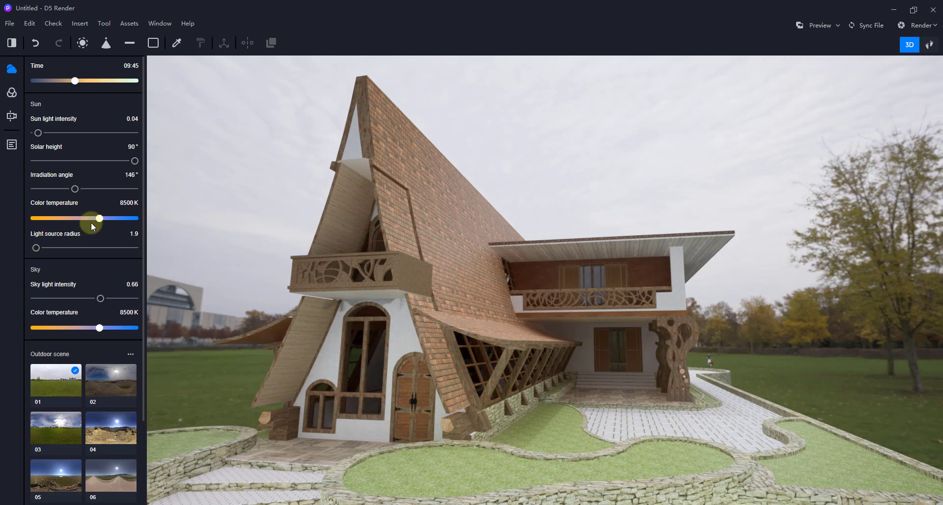
Try sun color temperatures of 5300 K and 4200 K, and settle on 8200 K
drag(99, 221, 71, 223)
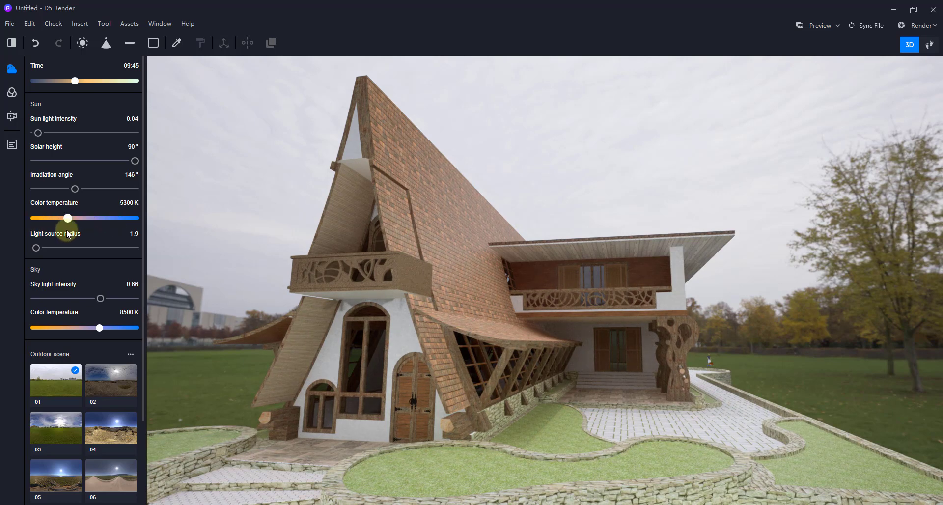
drag(112, 235, 53, 232)
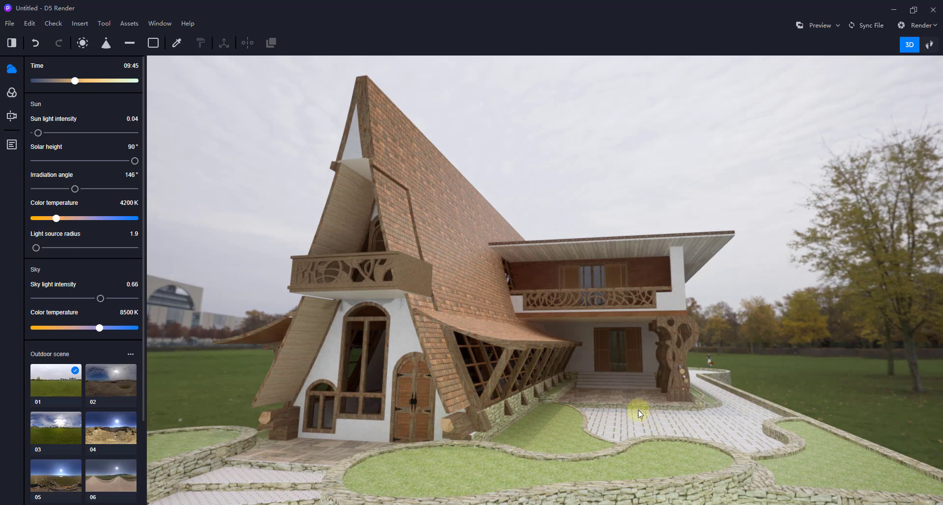
drag(54, 218, 96, 219)
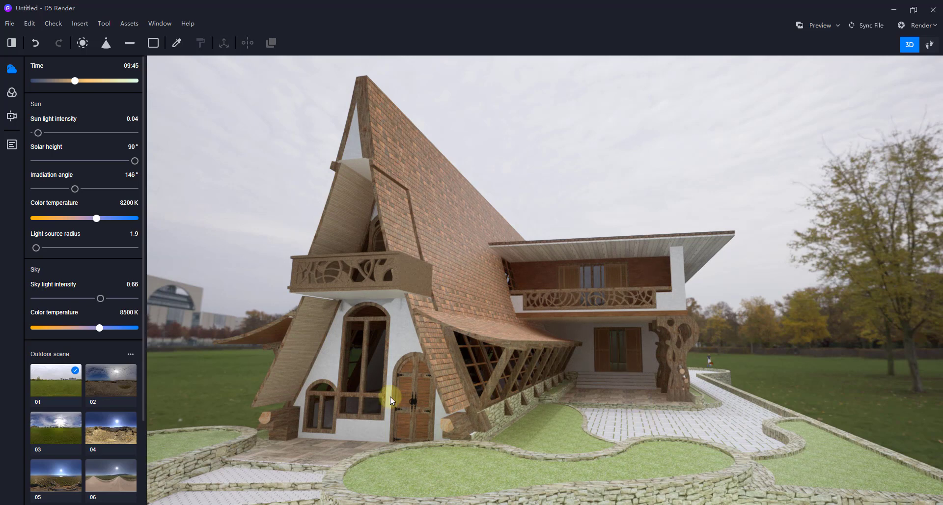
Examine the house's front facade from several angles, checking the outdoor scene's reflections in the window glass
middle_drag(390, 396, 447, 394)
click(58, 398)
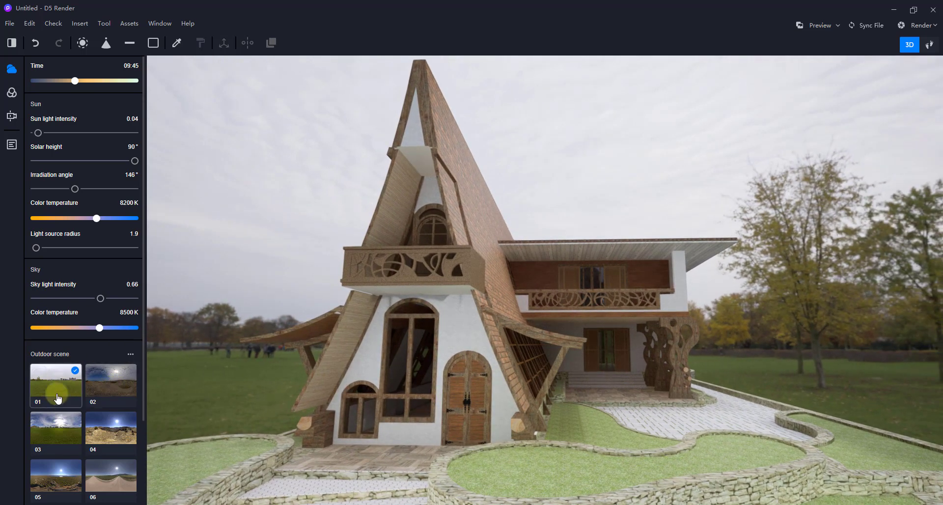
alt+drag(365, 402, 584, 414)
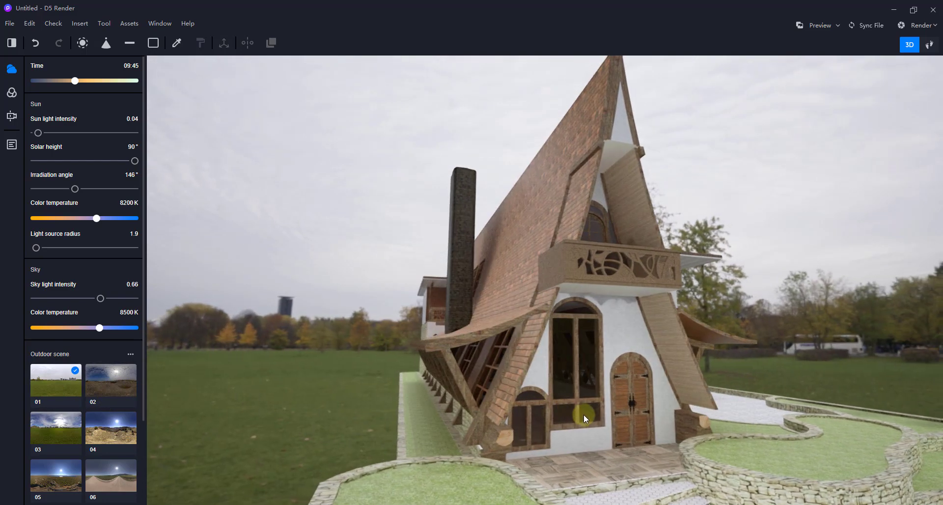
scroll(586, 414, up, 10)
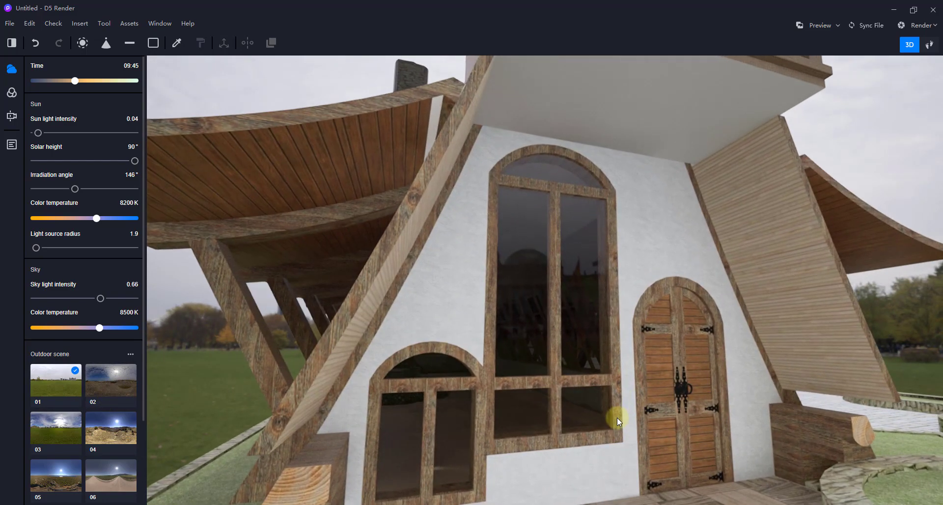
scroll(617, 418, up, 5)
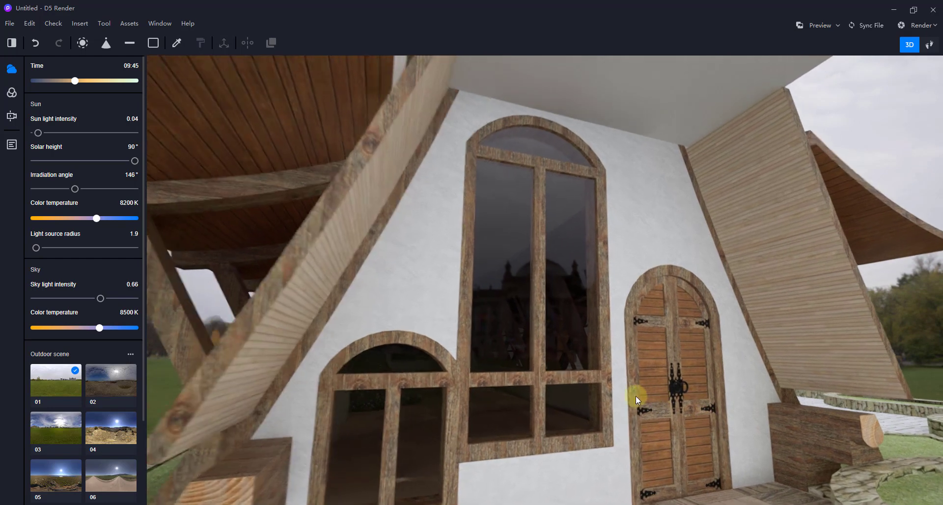
middle_drag(527, 355, 547, 350)
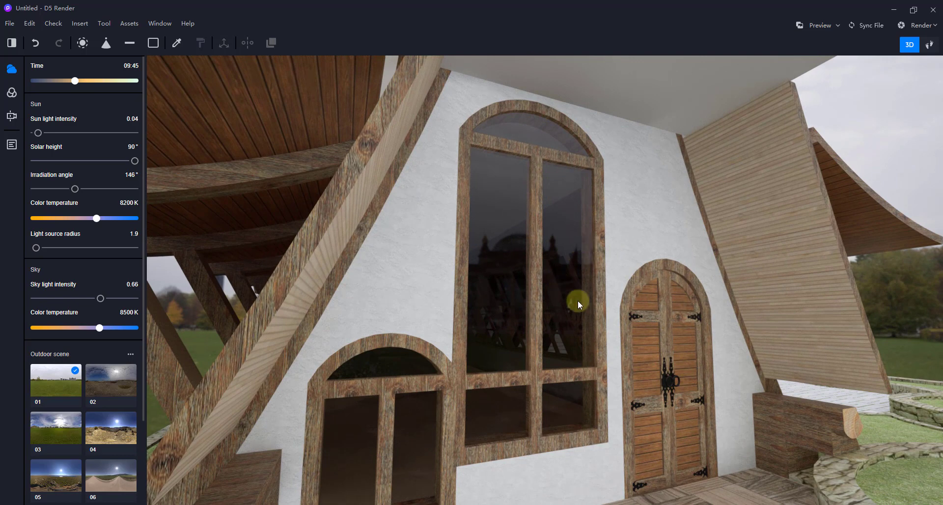
middle_drag(675, 328, 594, 268)
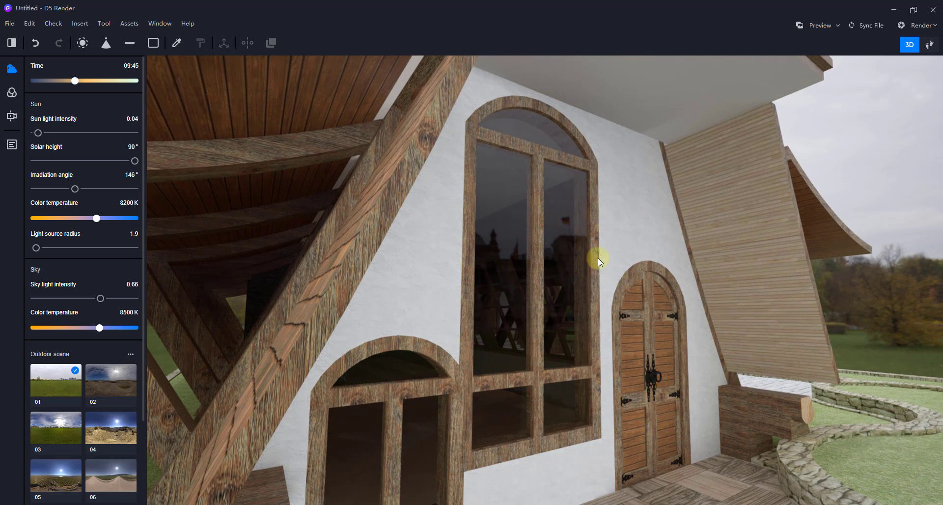
middle_drag(597, 258, 519, 297)
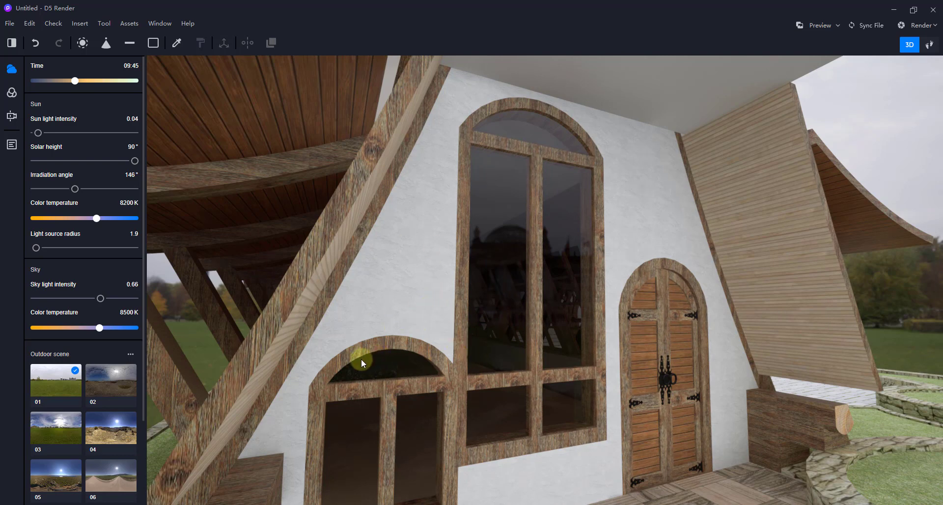
right_drag(587, 305, 229, 314)
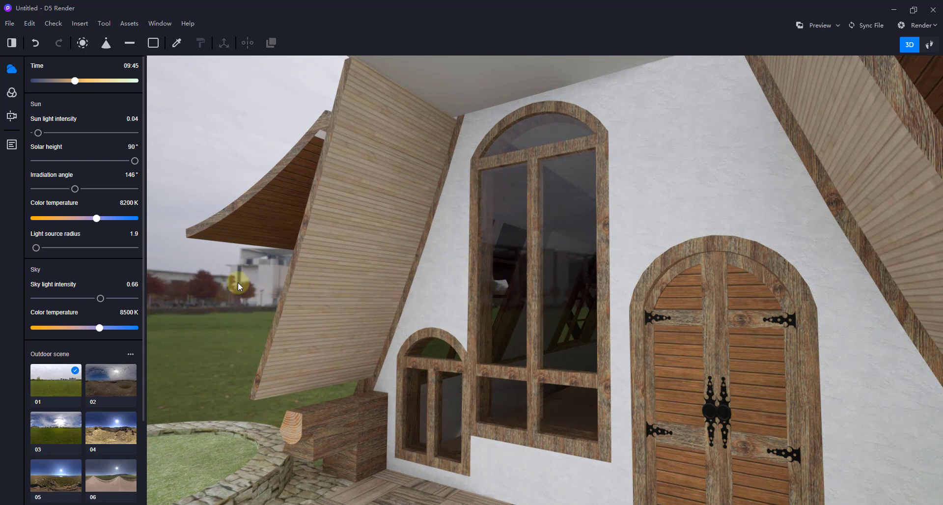
middle_drag(491, 324, 649, 338)
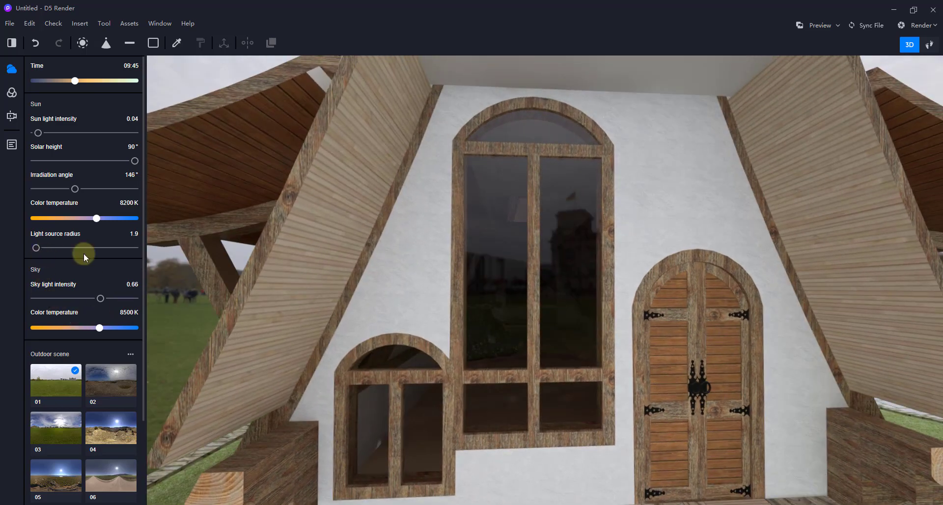
Restore the saved Scene 1 and set the sky light intensity to 1 in the environment settings
click(12, 144)
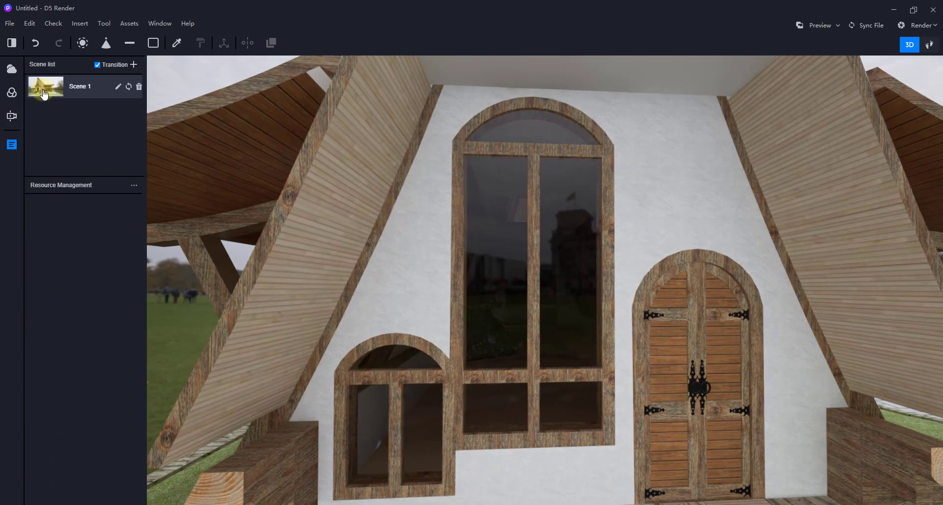
click(44, 93)
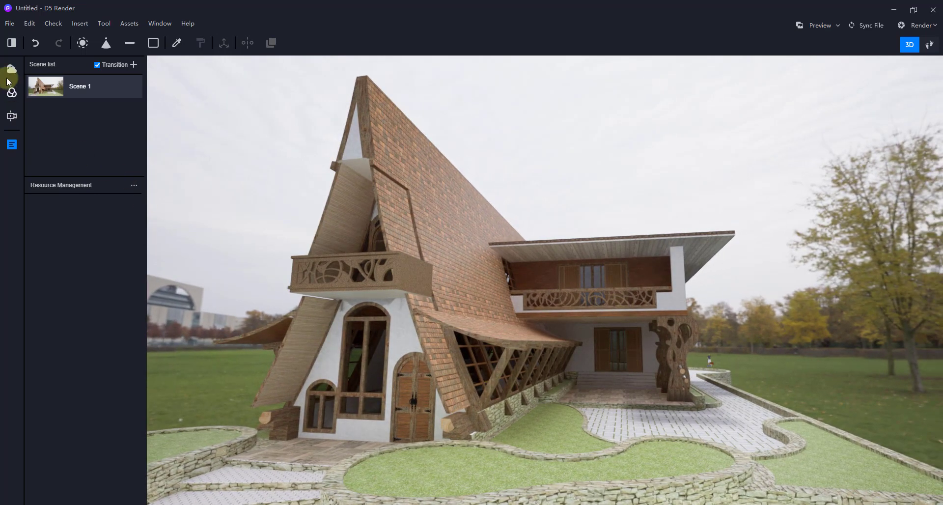
click(8, 70)
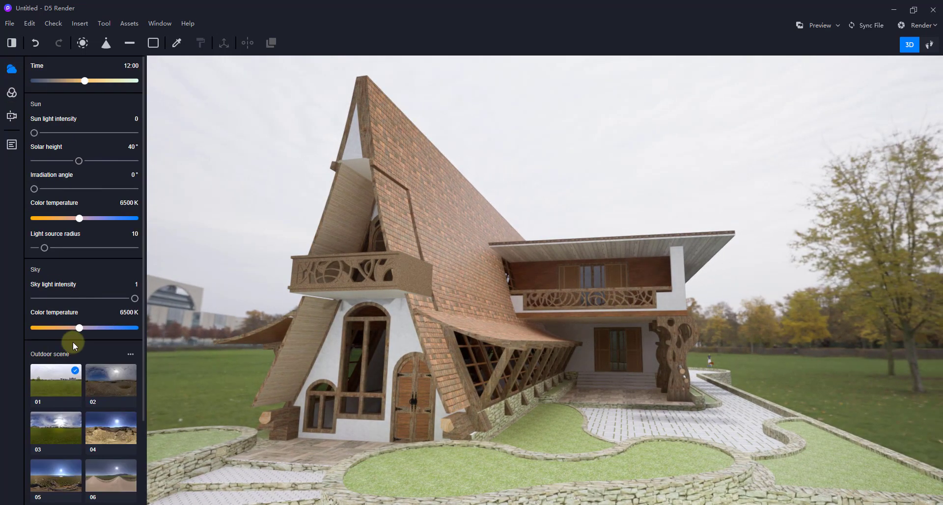
scroll(57, 300, down, 3)
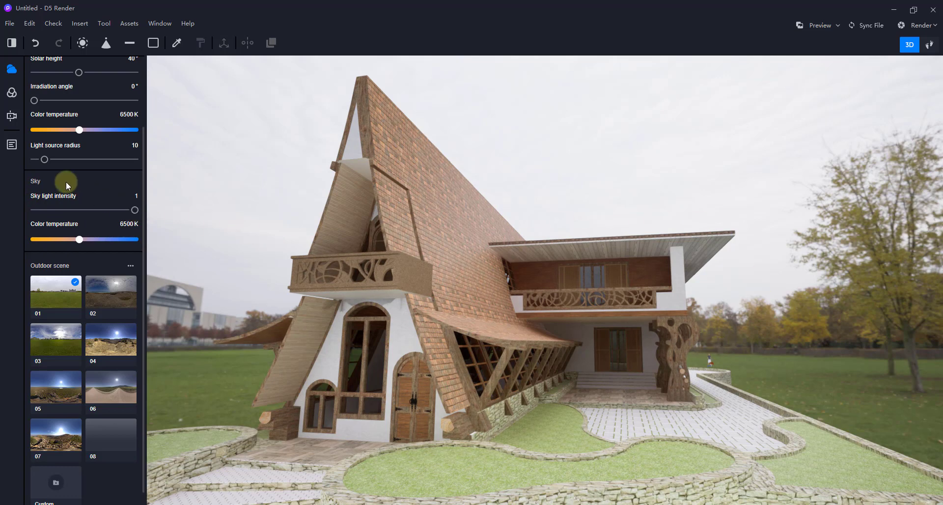
mouse_move(132, 209)
mouse_down()
mouse_move(66, 210)
mouse_move(145, 216)
mouse_up()
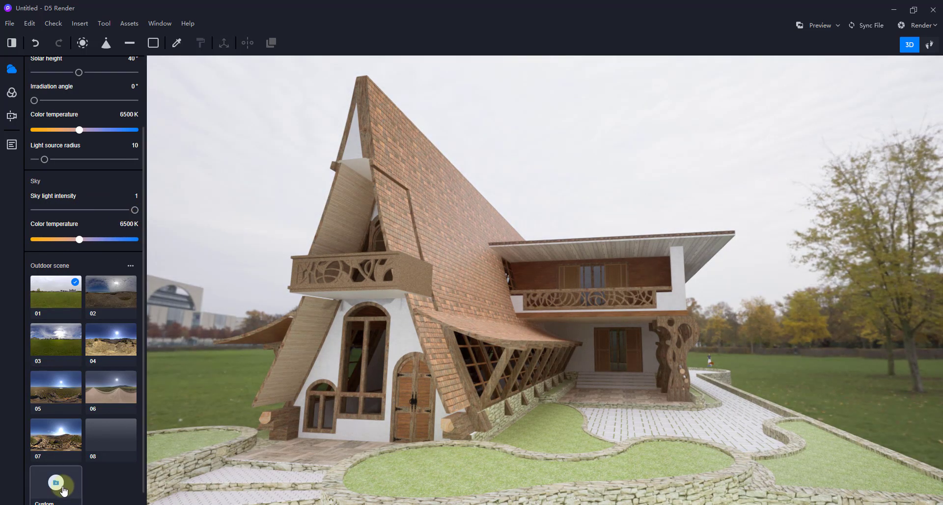
Try outdoor scenes 02, 03 and 04 as the background behind the house
click(112, 298)
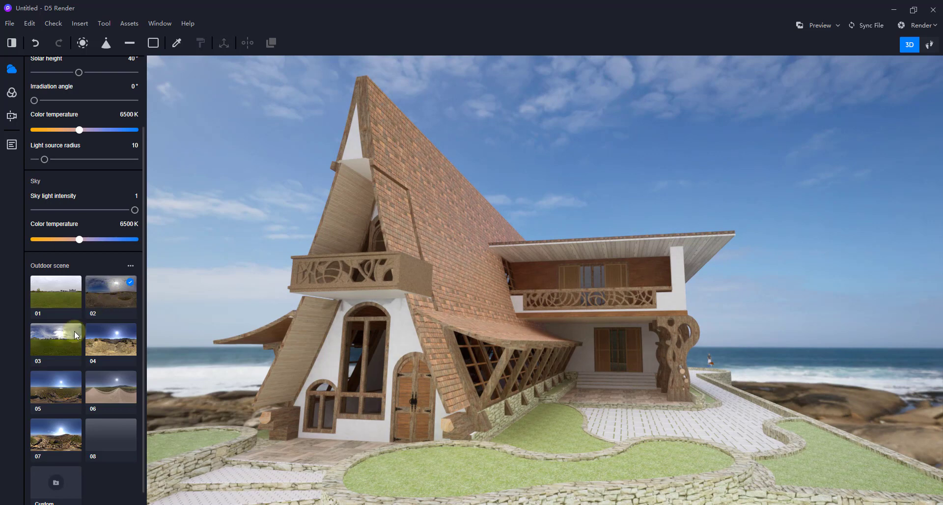
click(51, 350)
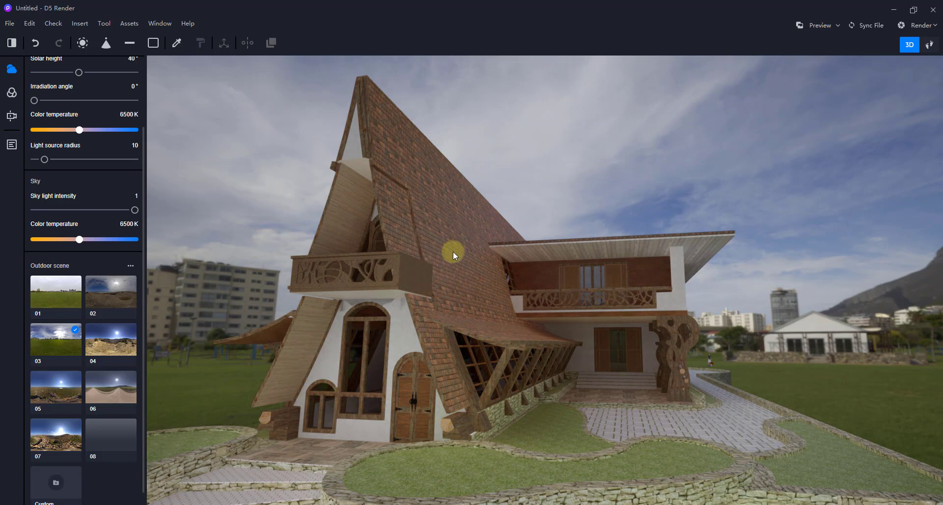
click(117, 353)
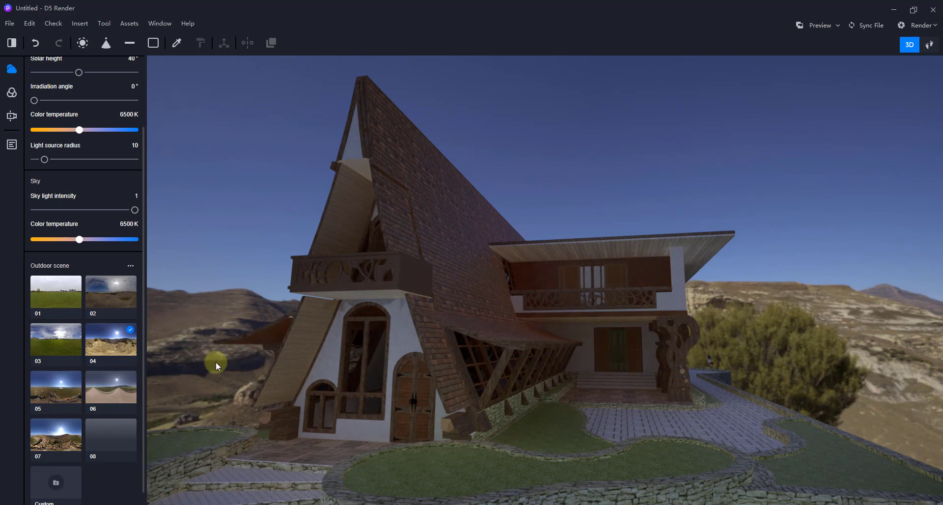
Set the sun light intensity to 0 for outdoor scene 04
scroll(107, 129, up, 2)
scroll(99, 157, down, 2)
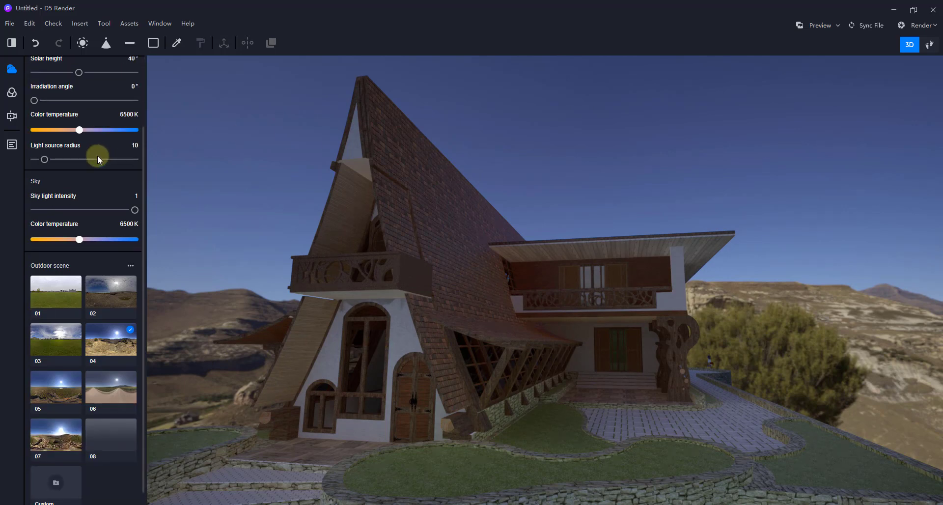
scroll(98, 212, up, 2)
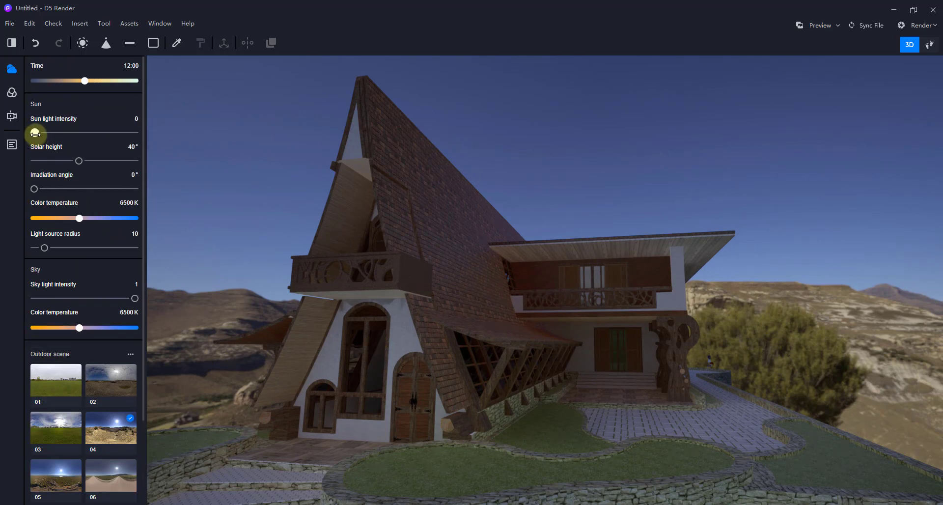
mouse_move(35, 132)
mouse_down()
mouse_move(59, 133)
mouse_move(32, 132)
mouse_up()
scroll(102, 285, down, 2)
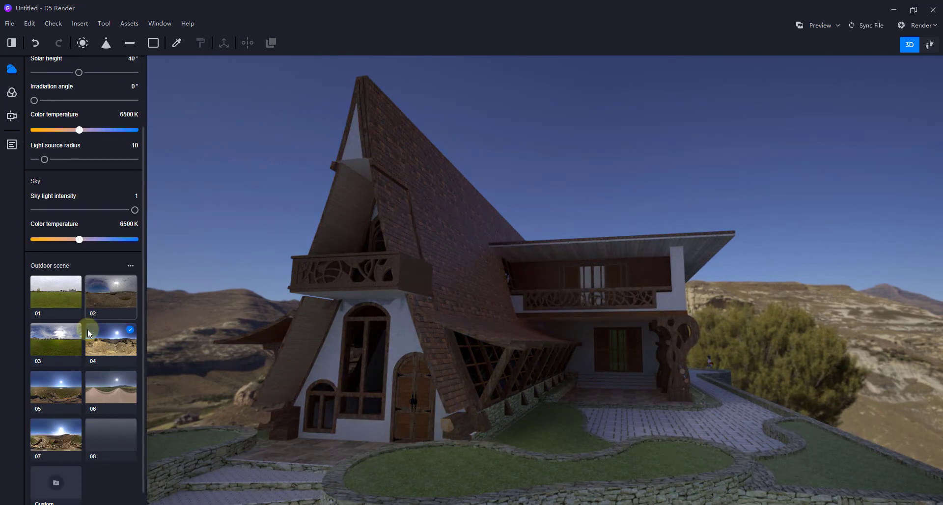
Try outdoor scene 05 and settle on outdoor scene 06 for the background
click(81, 397)
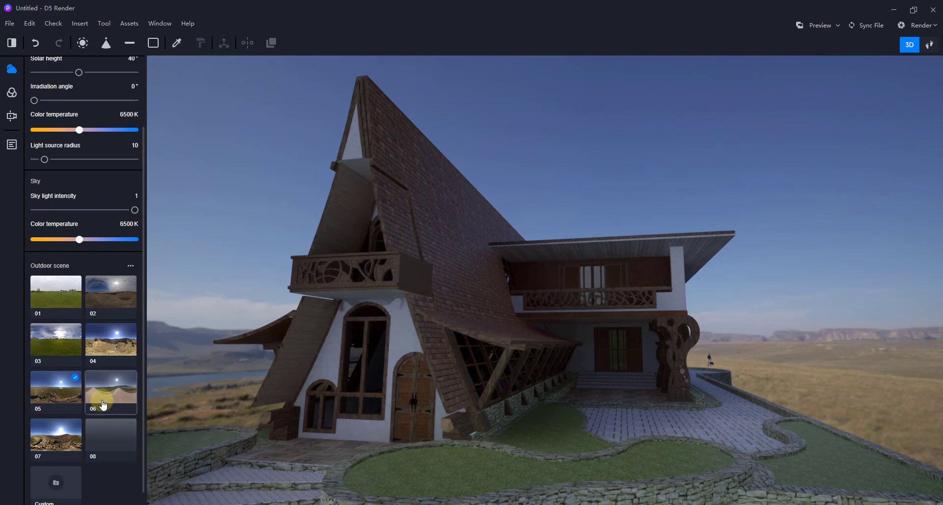
click(103, 403)
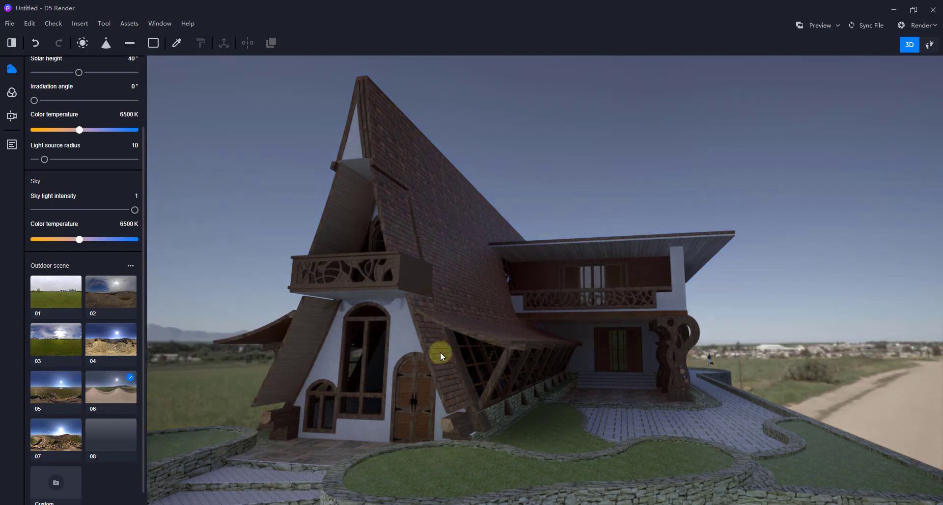
scroll(648, 342, up, 5)
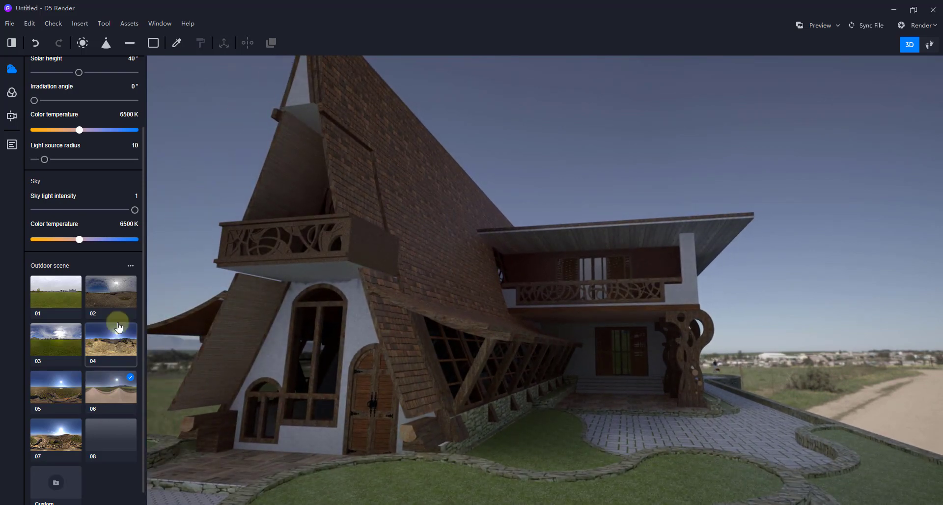
Rotate the outdoor scene, trying 141° while viewing the house and sun from other angles, and settle on 285°
click(130, 267)
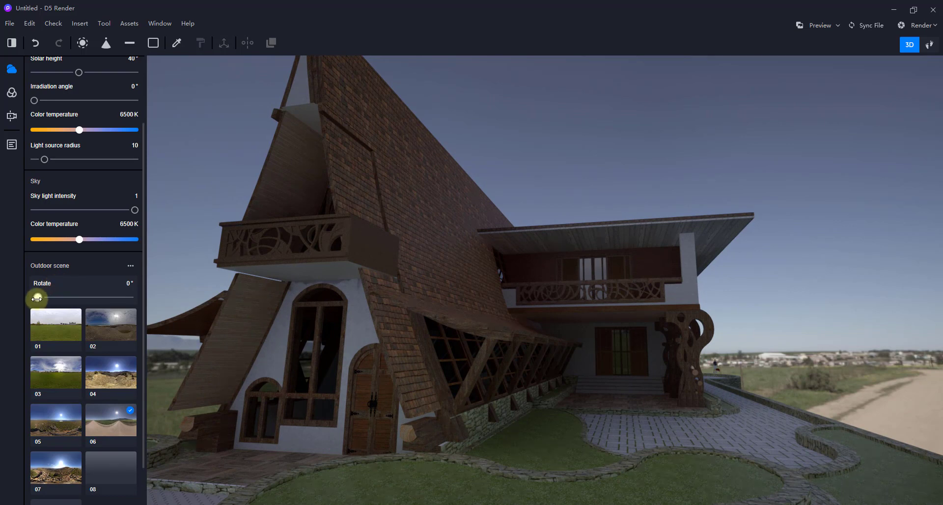
drag(37, 297, 74, 298)
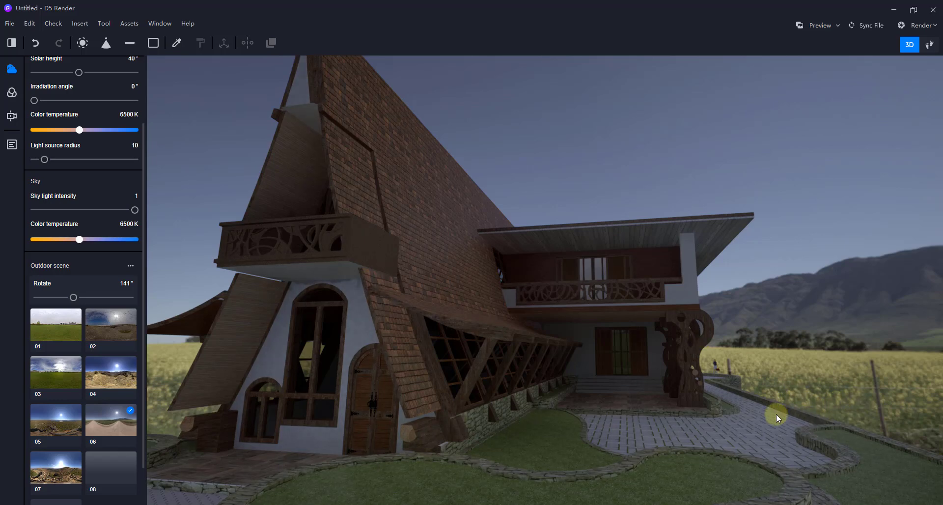
scroll(626, 374, up, 2)
scroll(568, 380, down, 5)
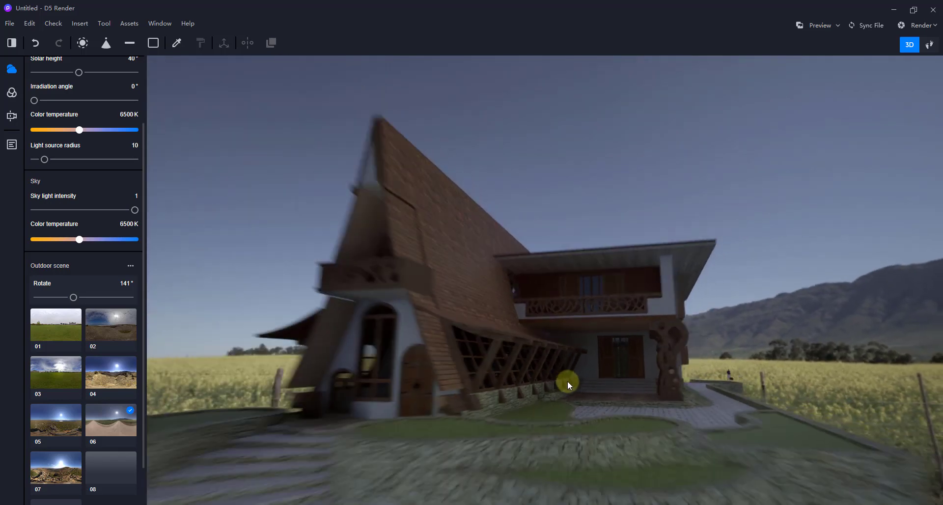
right_drag(580, 376, 764, 127)
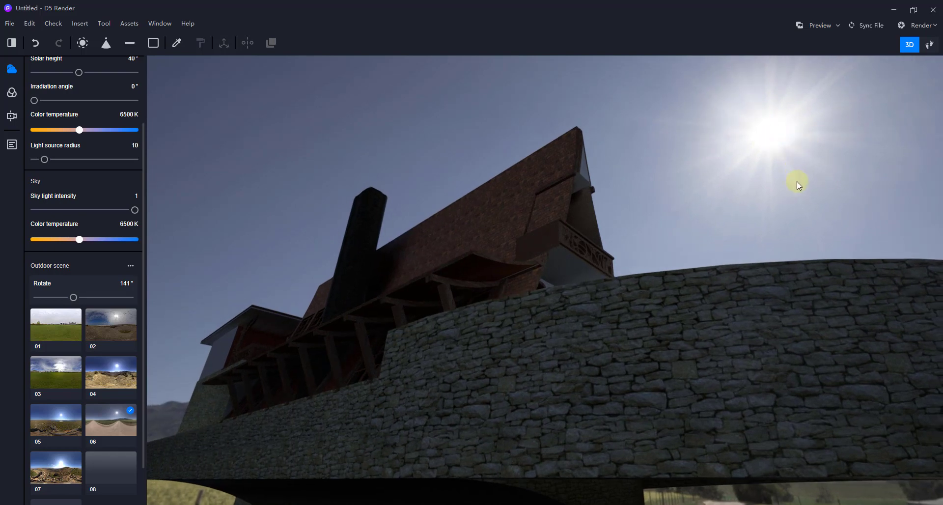
right_drag(797, 182, 650, 338)
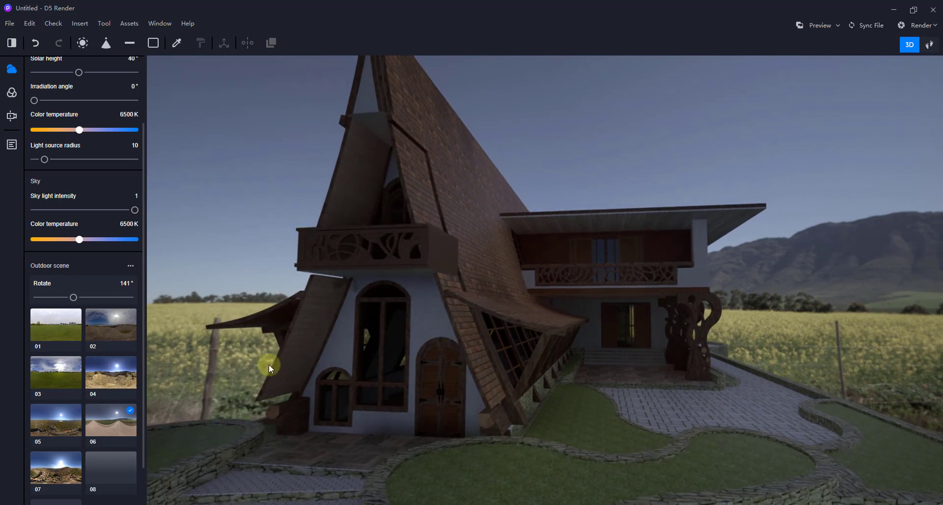
right_drag(379, 309, 374, 294)
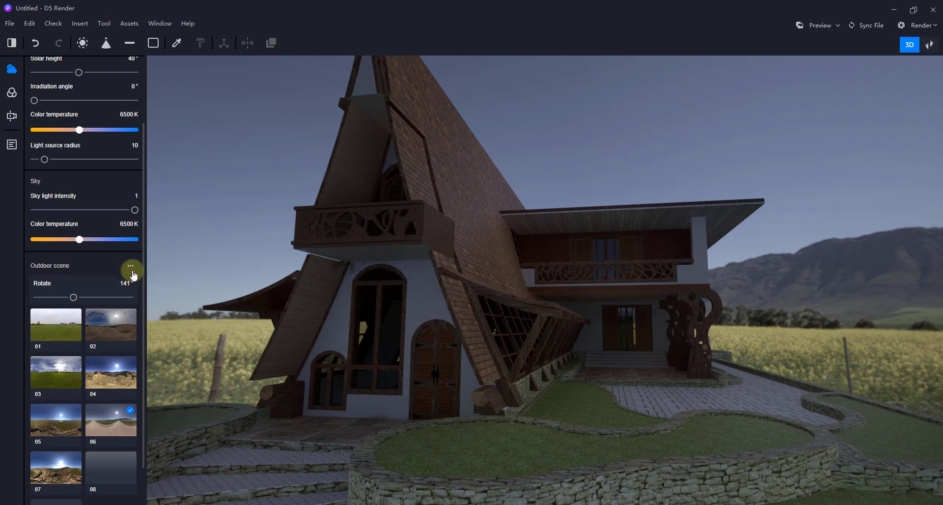
drag(74, 298, 111, 309)
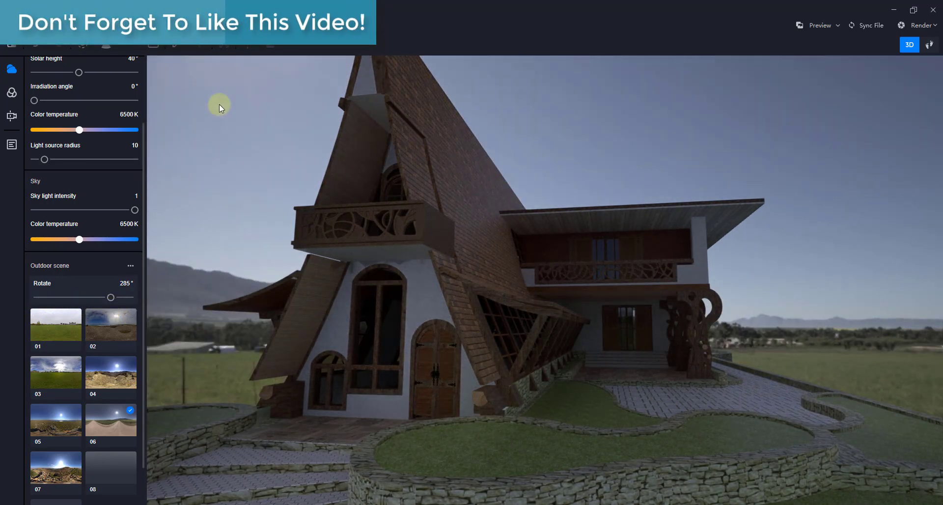
right_drag(343, 207, 392, 295)
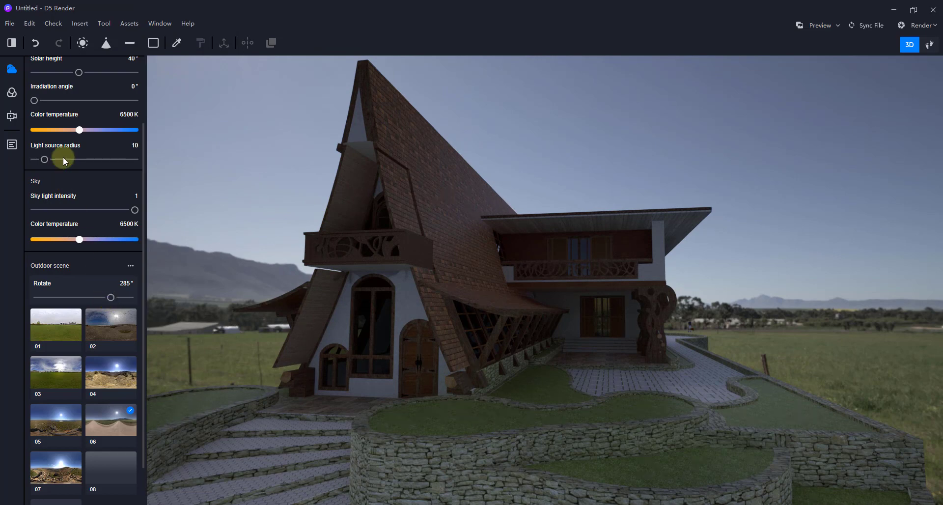
Rotate the outdoor scene to 310° and set the sun light intensity to 0.56, solar height to 45° and irradiation angle to 112°
scroll(68, 187, up, 3)
drag(35, 133, 69, 149)
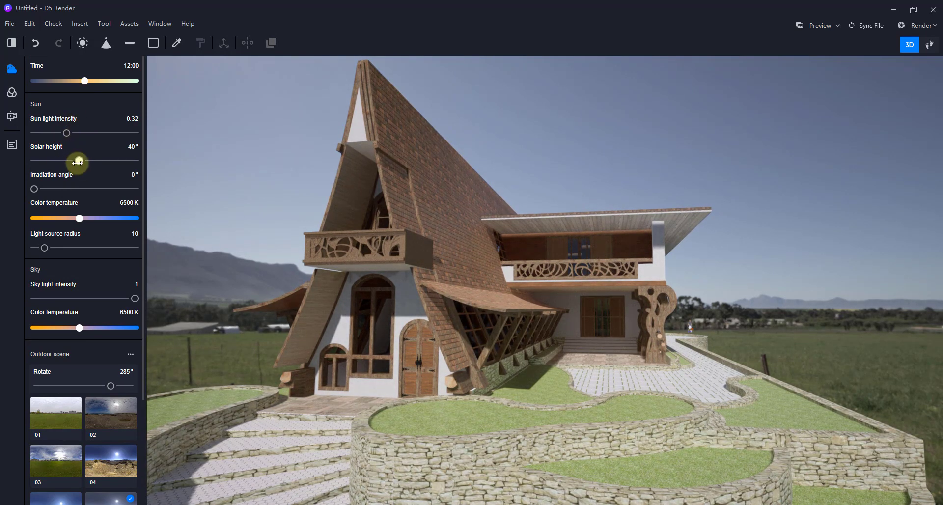
drag(34, 189, 68, 189)
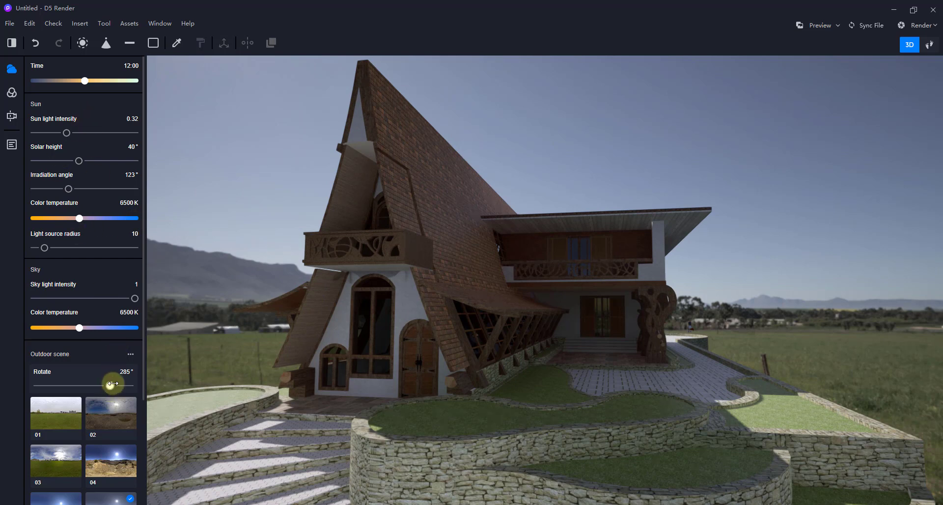
drag(113, 383, 117, 383)
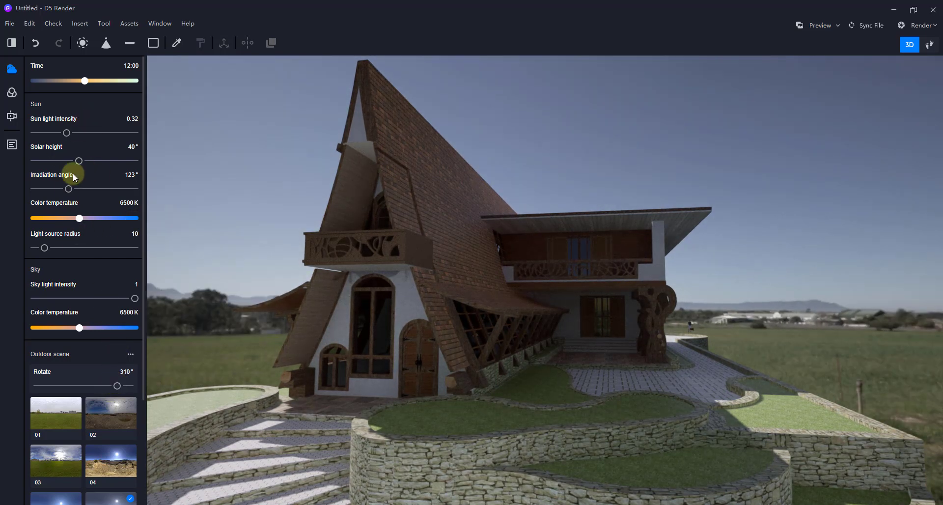
drag(68, 188, 102, 143)
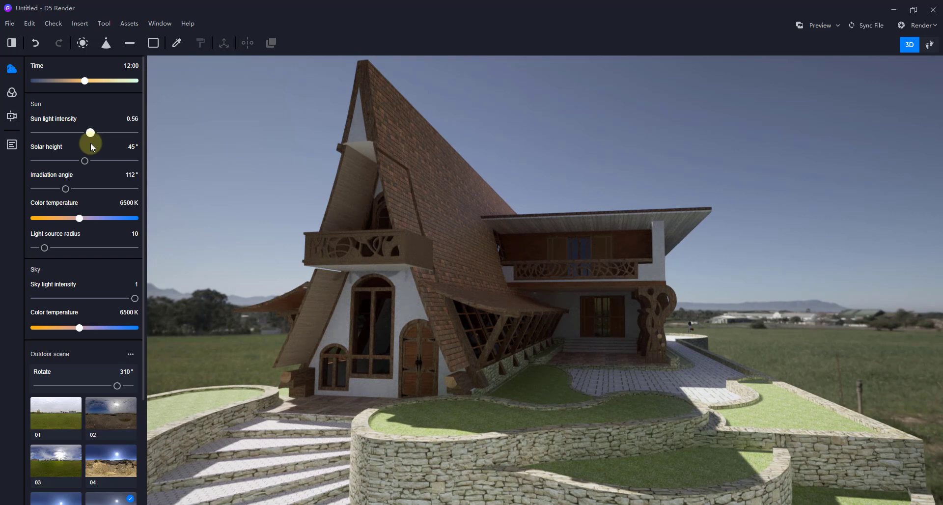
Set the sun light intensity to 0.08 and the tone mapping exposure to 0.64 EV
drag(92, 146, 92, 143)
right_drag(416, 286, 423, 290)
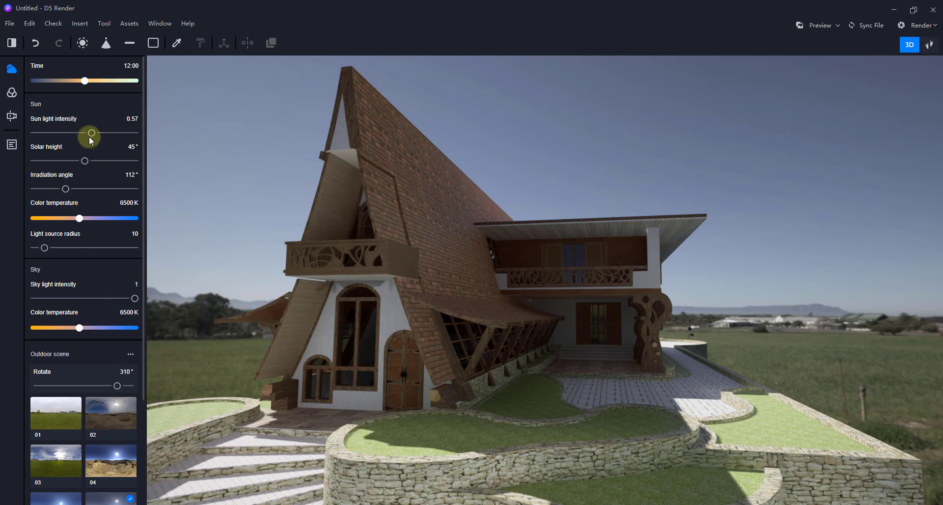
drag(86, 134, 42, 143)
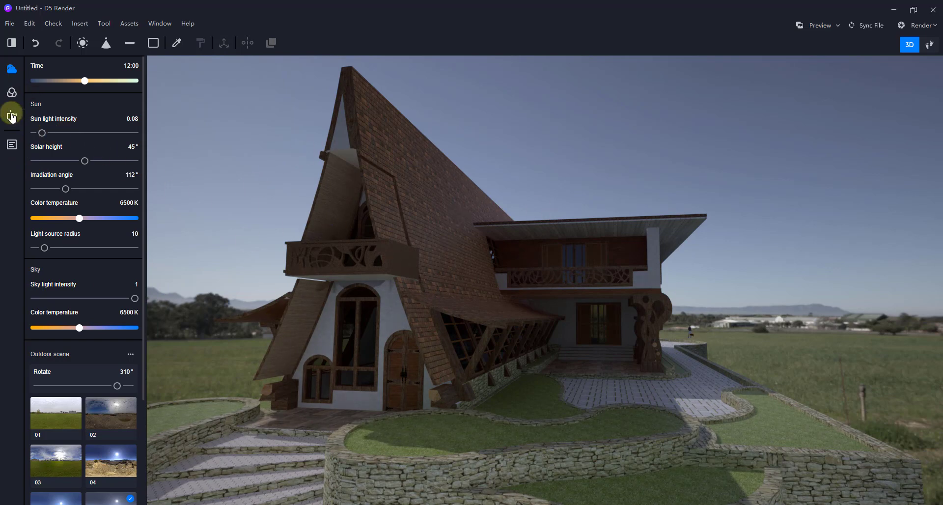
click(12, 93)
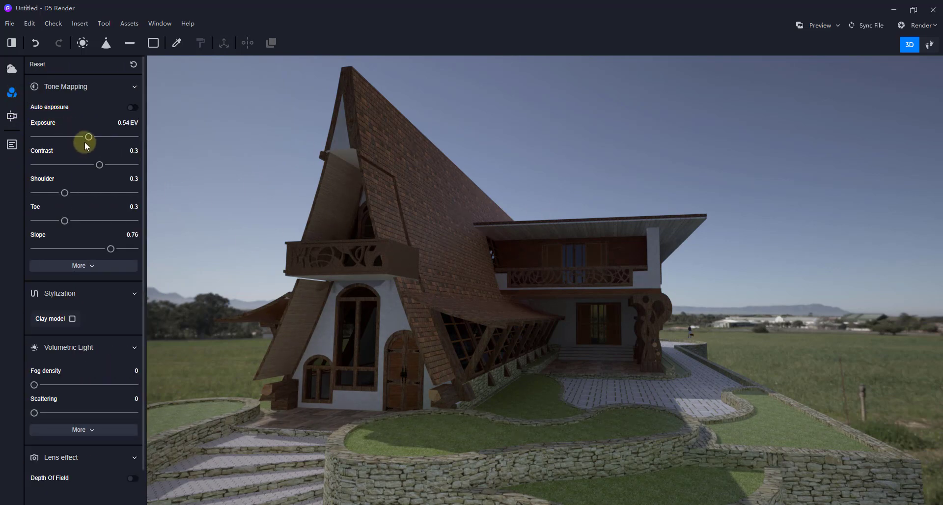
drag(84, 142, 96, 137)
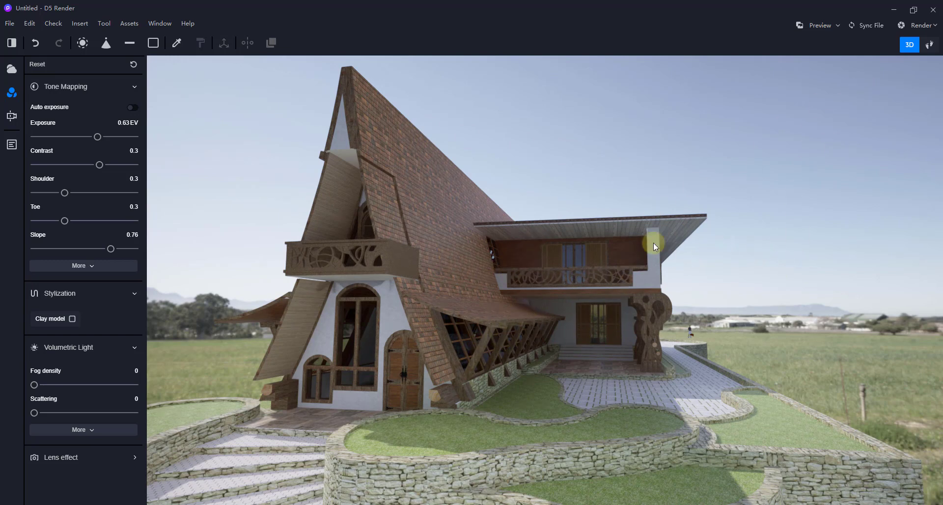
Configure the camera export with an 80° field of view, 16:9 scale and 2K size, and reframe the whole house front
click(914, 27)
click(847, 43)
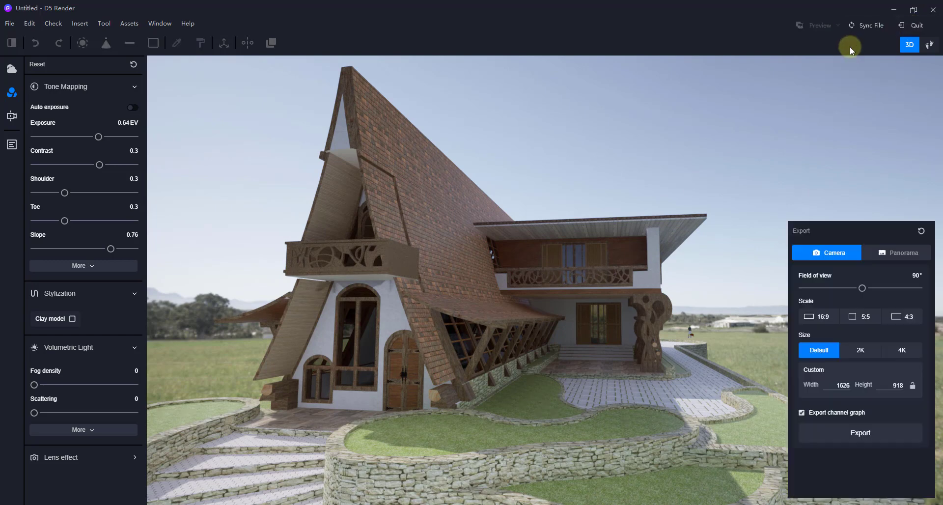
mouse_move(872, 290)
mouse_down()
mouse_move(860, 284)
mouse_move(850, 301)
mouse_move(856, 295)
mouse_up()
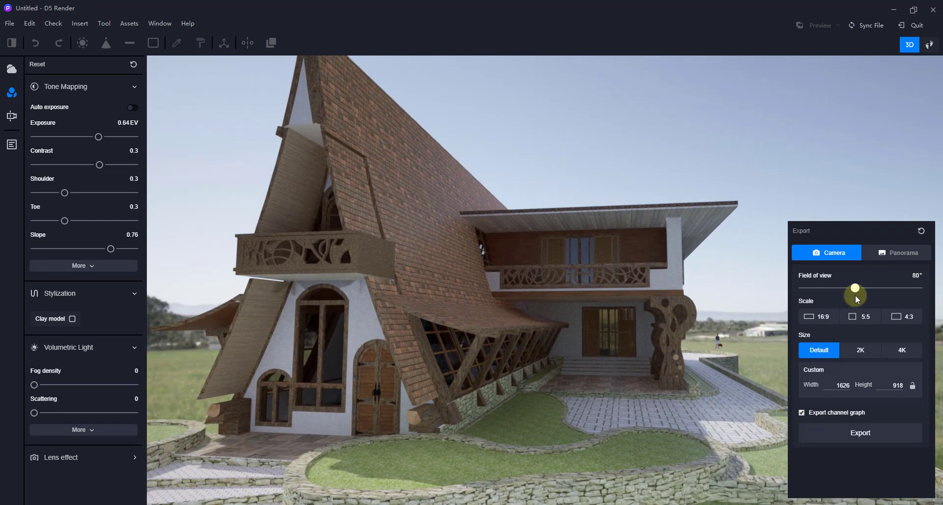
click(823, 318)
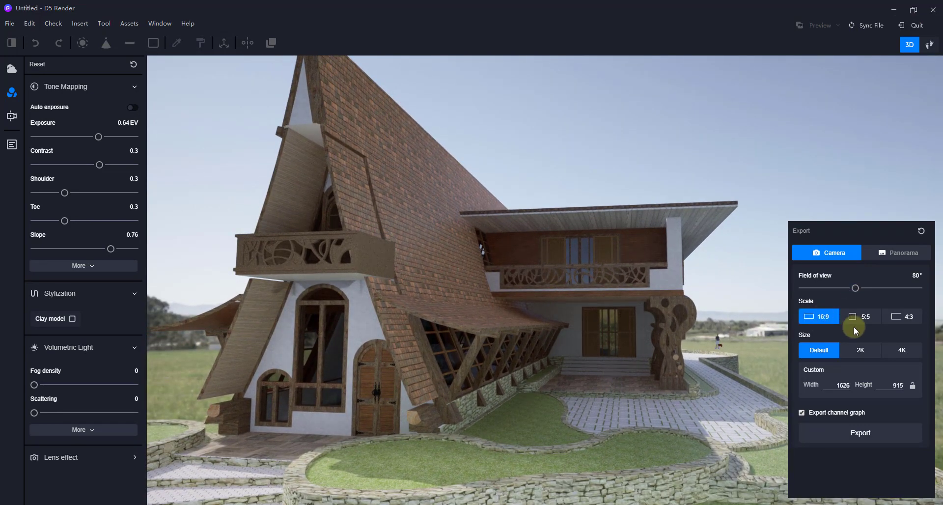
click(865, 356)
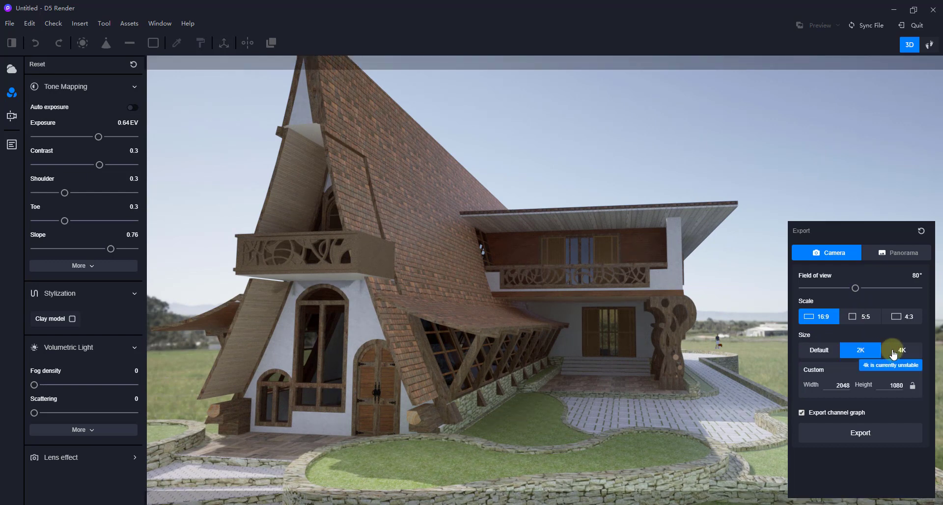
right_drag(589, 302, 503, 265)
scroll(503, 265, up, 3)
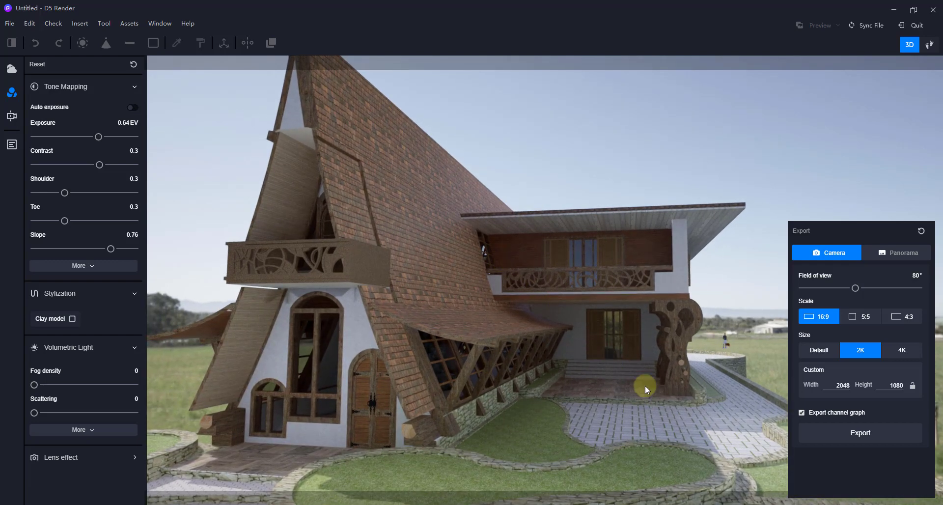
right_drag(574, 344, 587, 325)
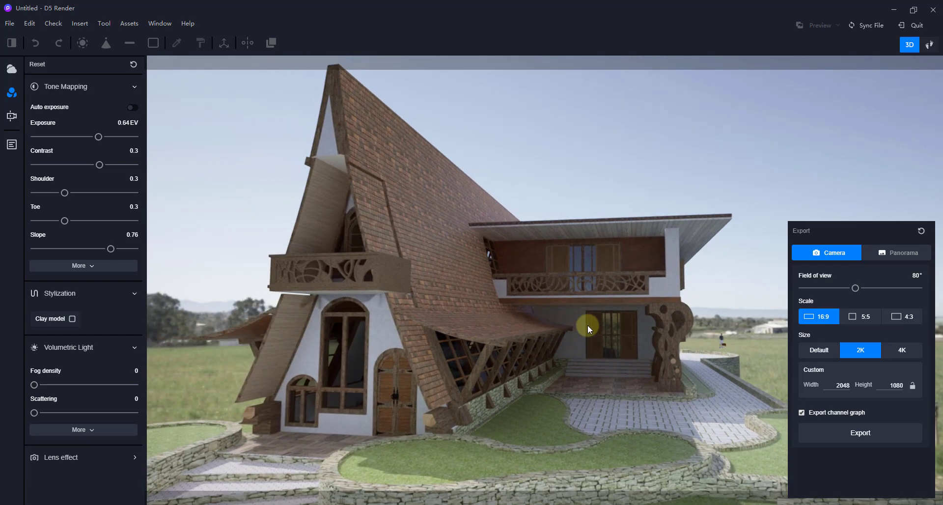
click(869, 436)
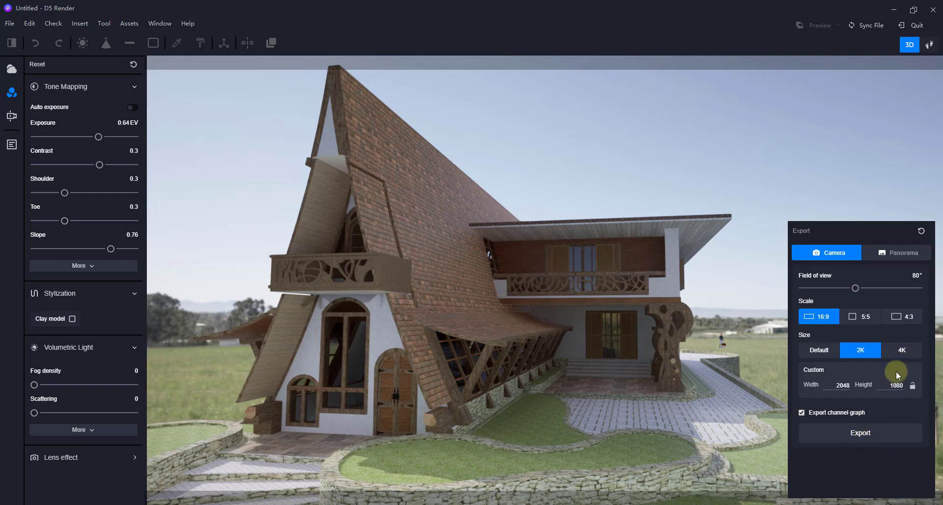
click(863, 436)
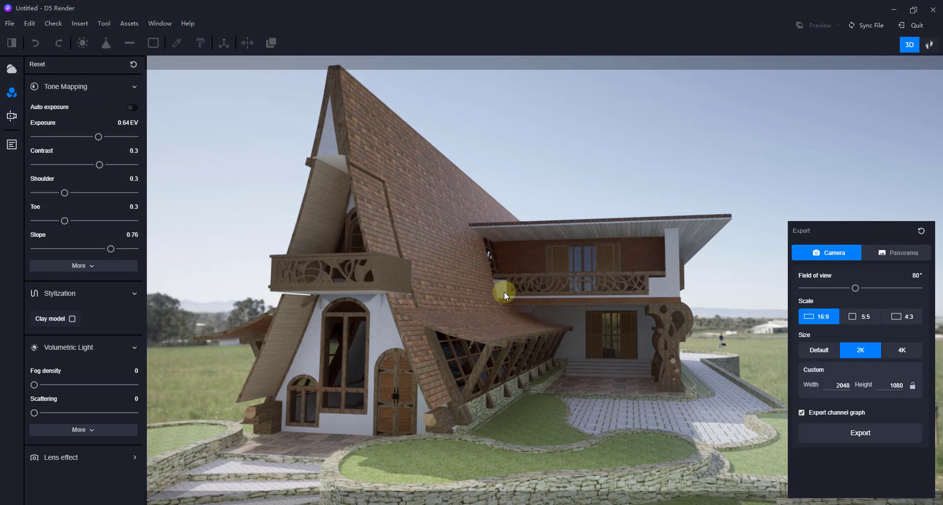
Save the project as Environment Render in the 03 Exterior Lighting folder and update Scene 1 to the current view
click(9, 25)
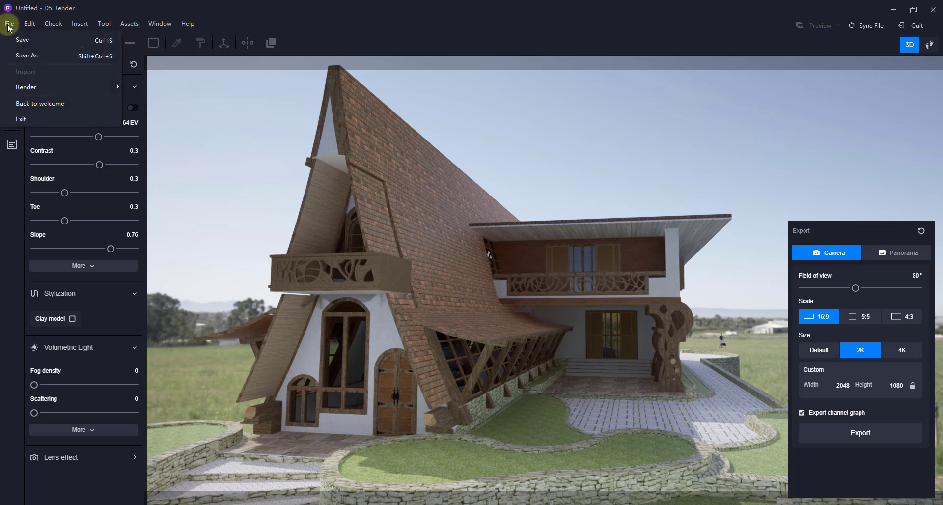
click(28, 56)
text(Enviro)
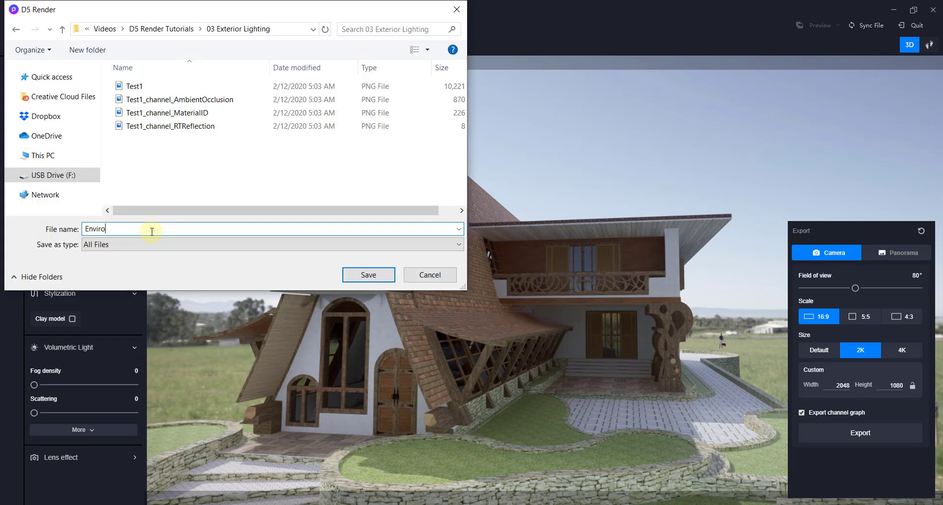
text(nment Rend)
key(Return)
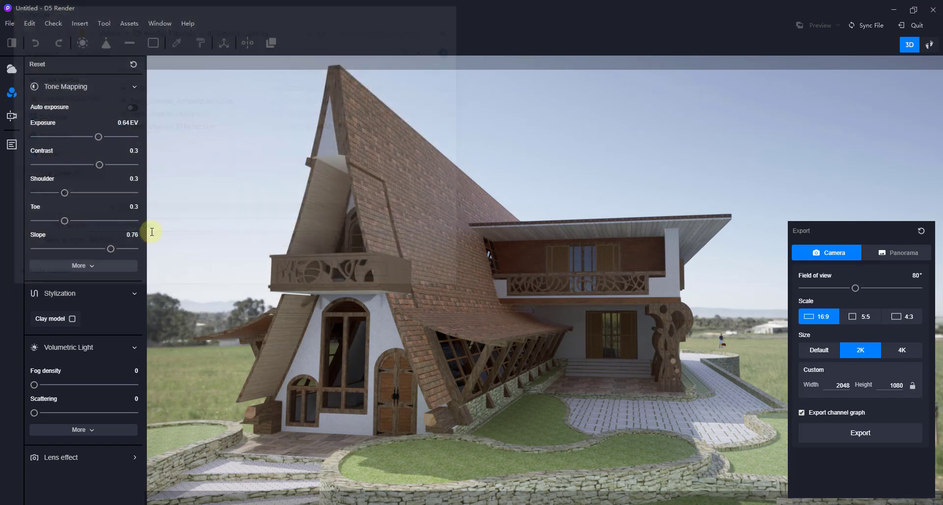
click(11, 144)
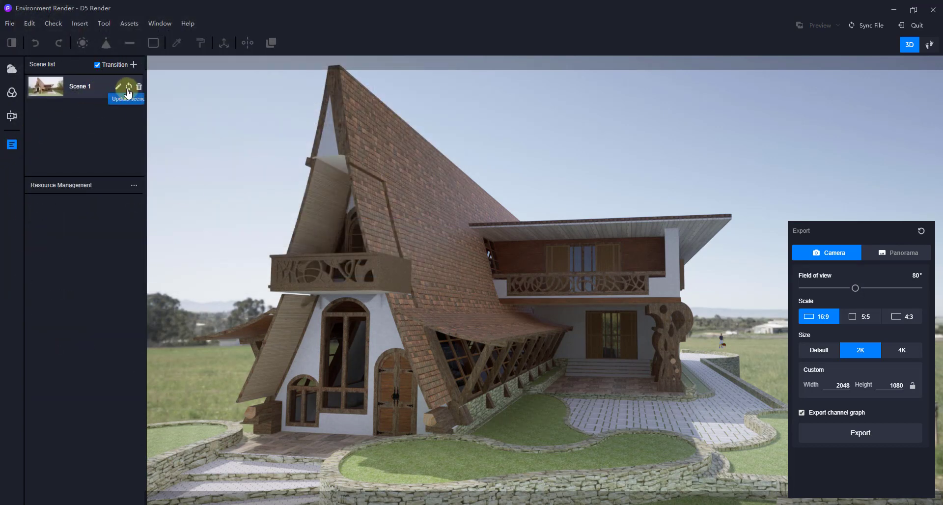
click(128, 88)
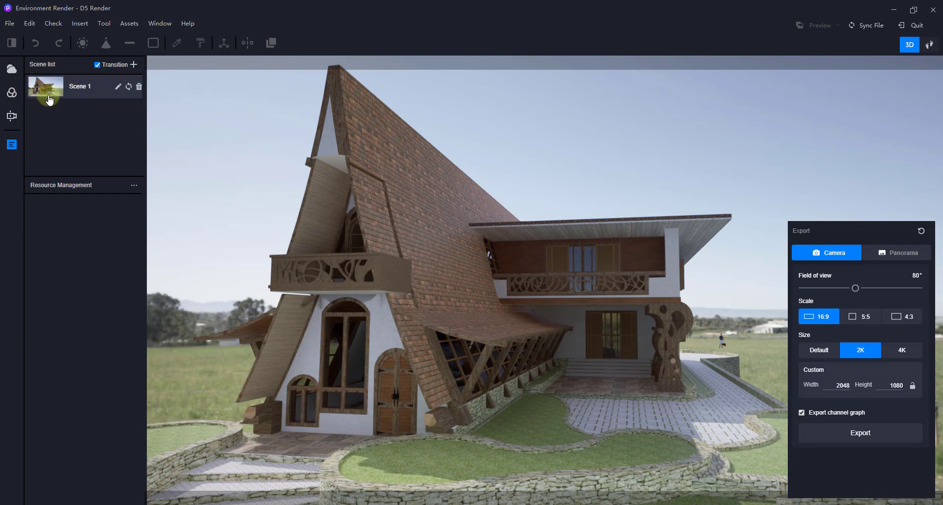
Export the render as a PNG named Test Render and open the exported image from the 03 Exterior Lighting folder
click(862, 440)
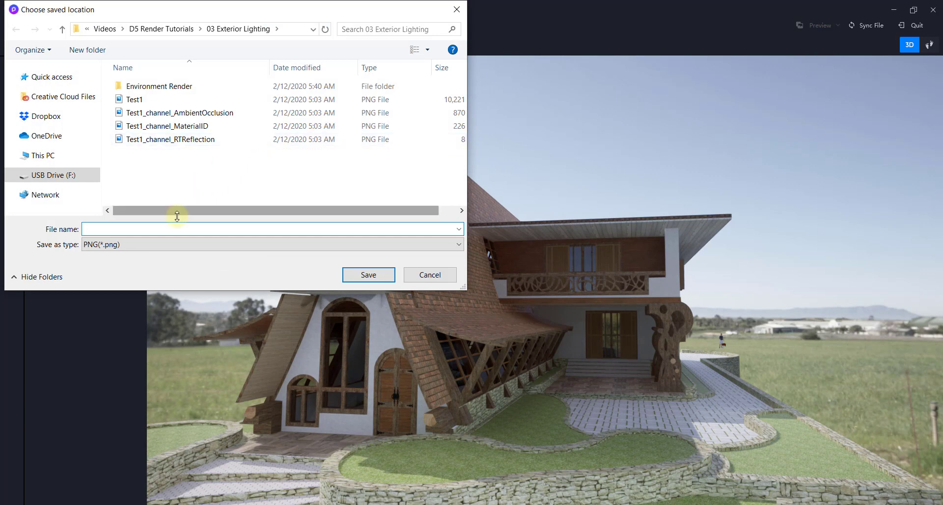
text(Test Render)
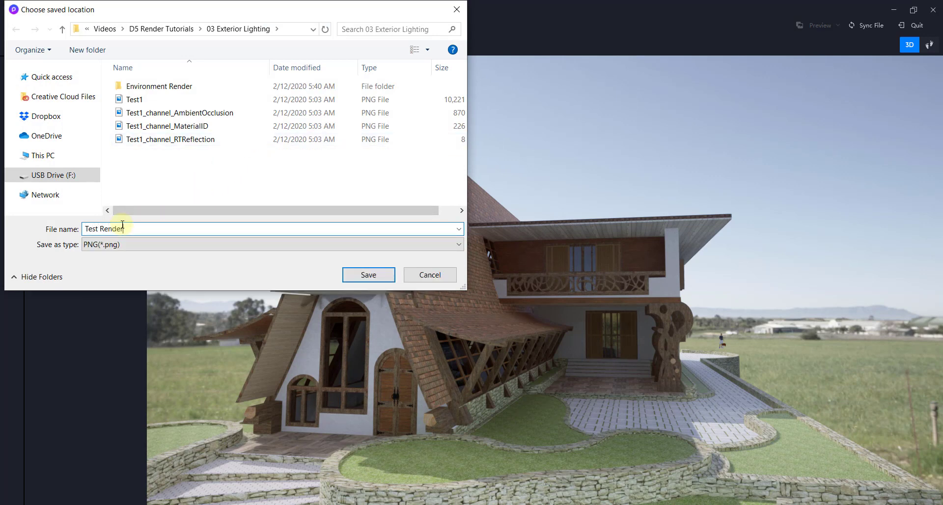
key(Return)
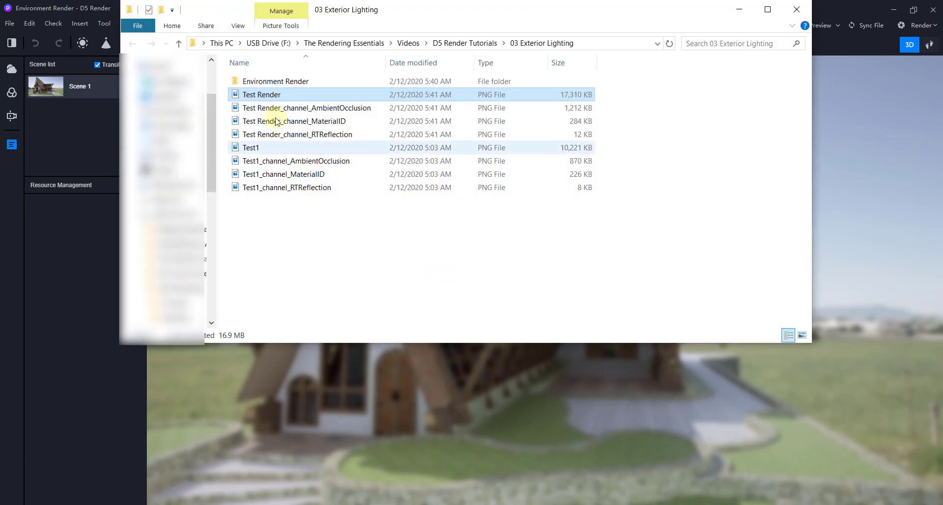
double_click(261, 96)
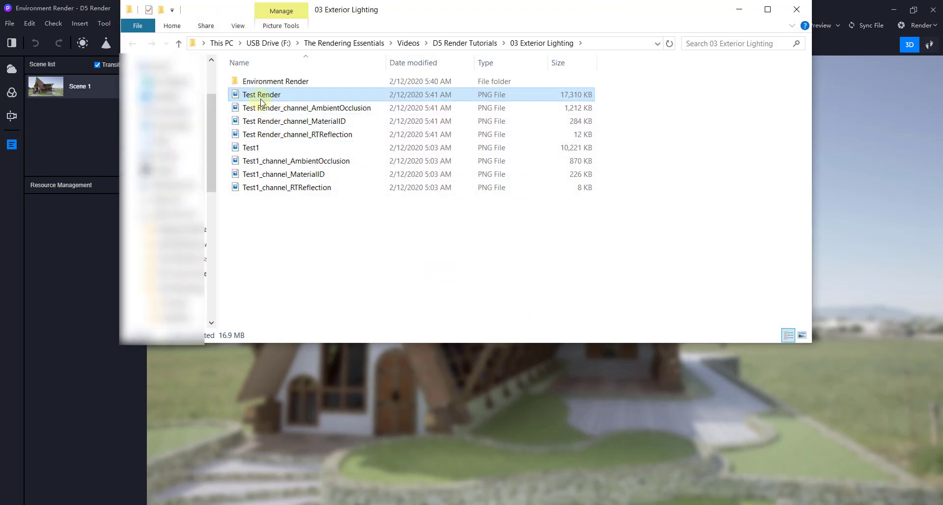